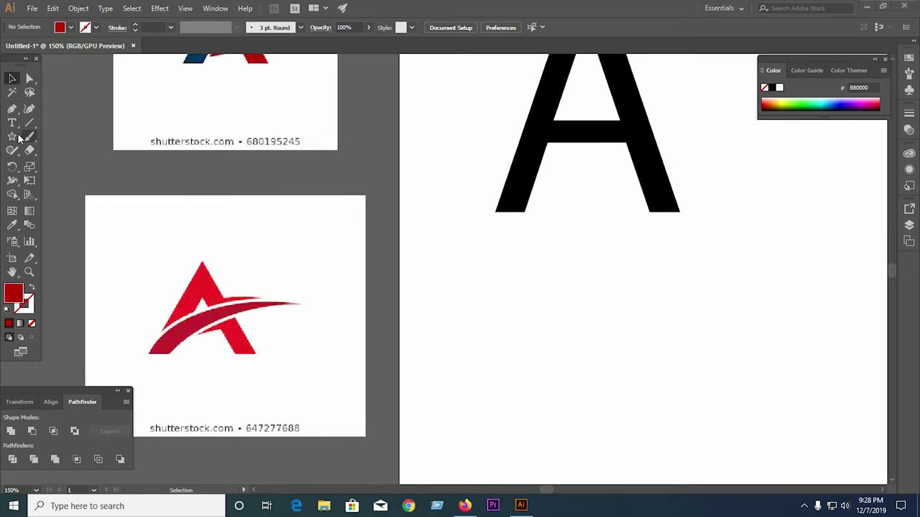
- Draw a red triangle with the Polygon tool below the black A and enlarge it
{"action": "left_click_drag", "start_coordinate": [12, 134], "coordinate": [51, 177]}
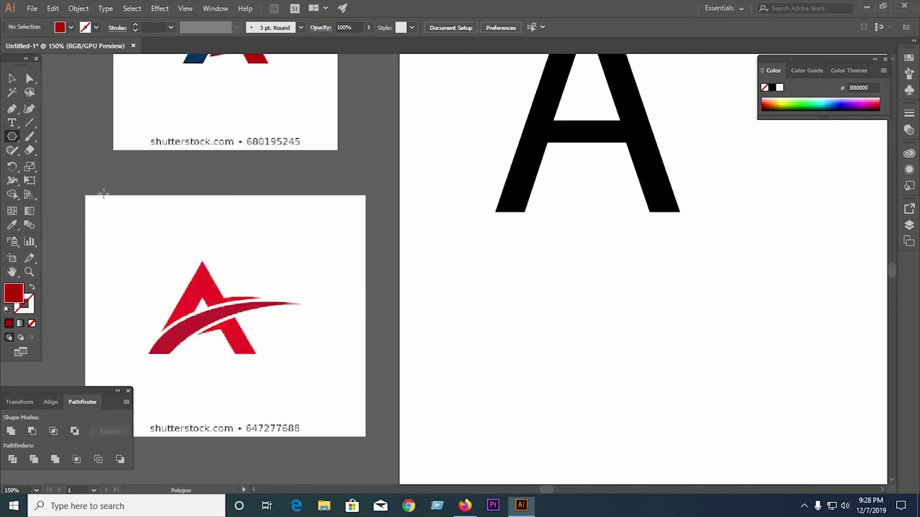
{"action": "left_click_drag", "start_coordinate": [567, 311], "coordinate": [602, 365]}
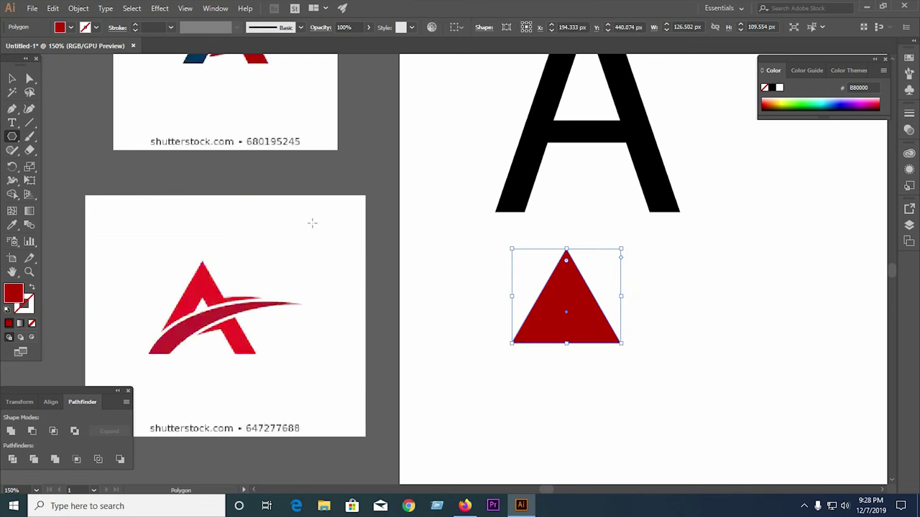
{"action": "left_click", "coordinate": [12, 78]}
{"action": "left_click", "coordinate": [395, 240]}
{"action": "left_click", "coordinate": [566, 329]}
{"action": "left_click_drag", "start_coordinate": [617, 346], "coordinate": [708, 349]}
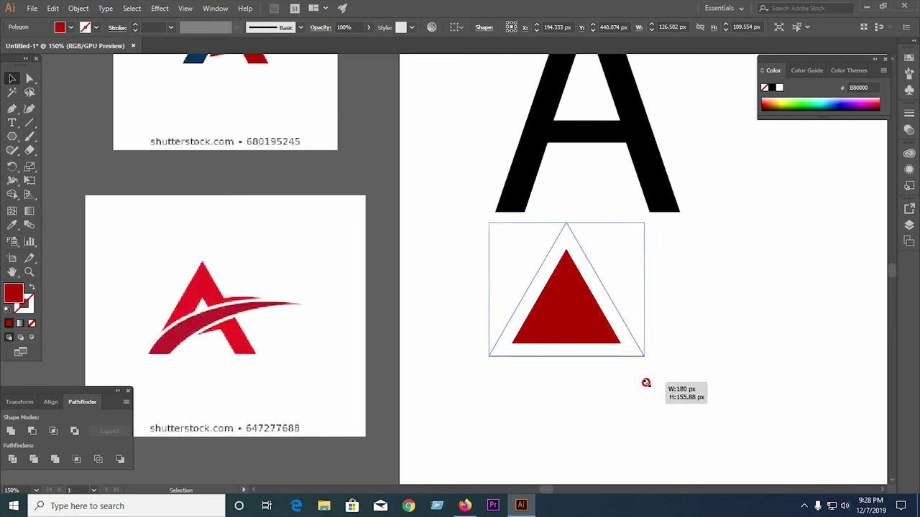
{"action": "left_click", "coordinate": [708, 349]}
- Alt-drag an overlapping copy of the triangle slightly lower
{"action": "scroll", "coordinate": [703, 331], "scroll_direction": "up", "scroll_amount": 2}
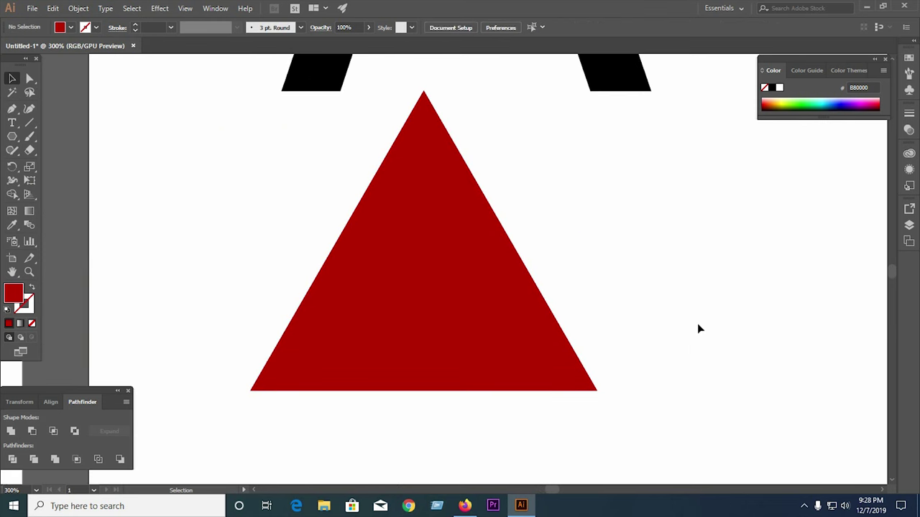
{"action": "scroll", "coordinate": [689, 322], "scroll_direction": "down", "scroll_amount": 1}
{"action": "left_click_drag", "start_coordinate": [531, 299], "coordinate": [531, 357]}
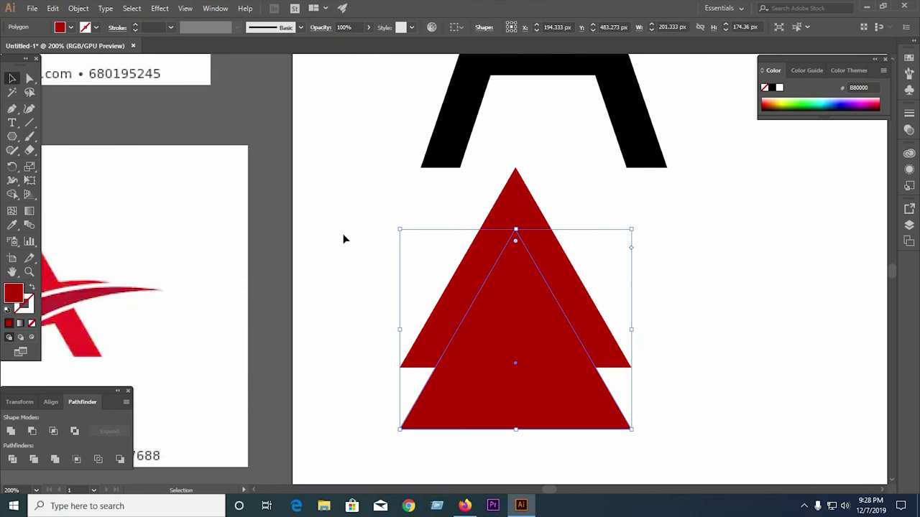
- Select both red triangles and split them with Pathfinder Divide
{"action": "left_click", "coordinate": [345, 237]}
{"action": "left_click_drag", "start_coordinate": [632, 172], "coordinate": [390, 378]}
{"action": "left_click", "coordinate": [30, 461]}
{"action": "right_click", "coordinate": [525, 364]}
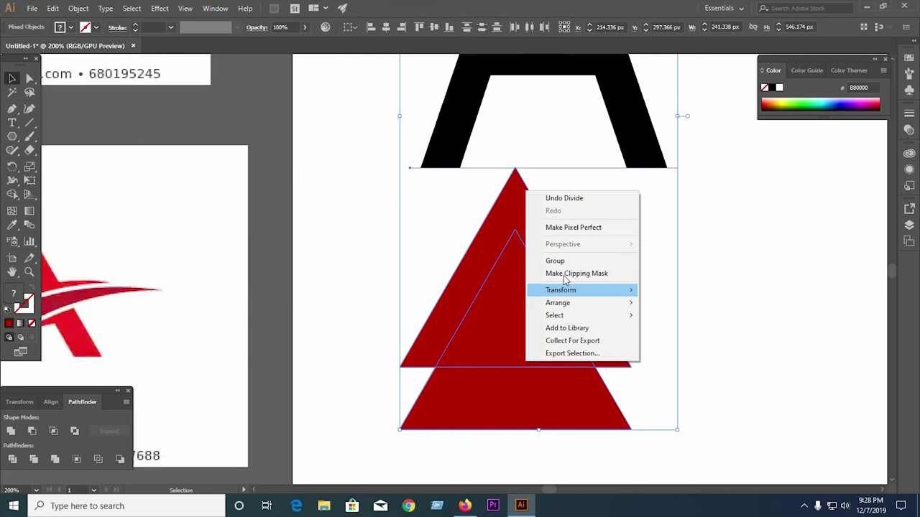
{"action": "left_click", "coordinate": [424, 259]}
- Select all artwork, check its context menu, then reselect the divided triangles
{"action": "key", "text": "ctrl+a"}
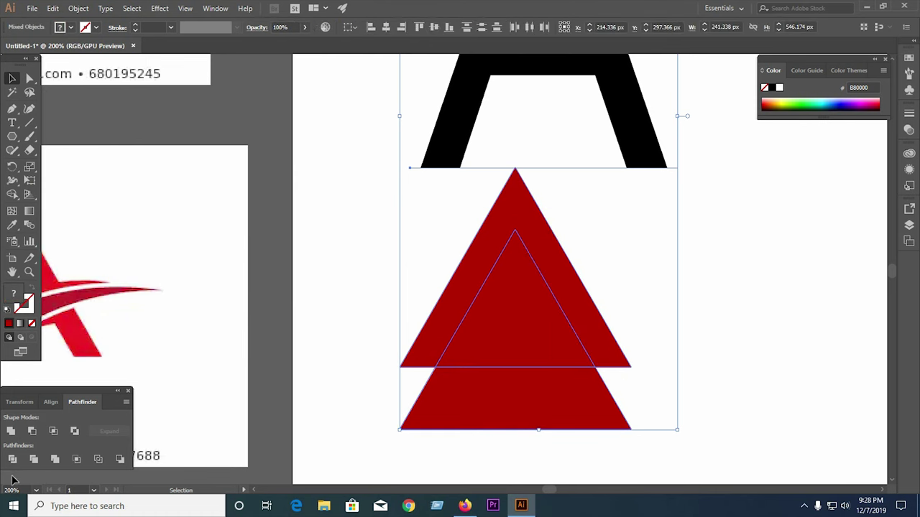
{"action": "right_click", "coordinate": [532, 341]}
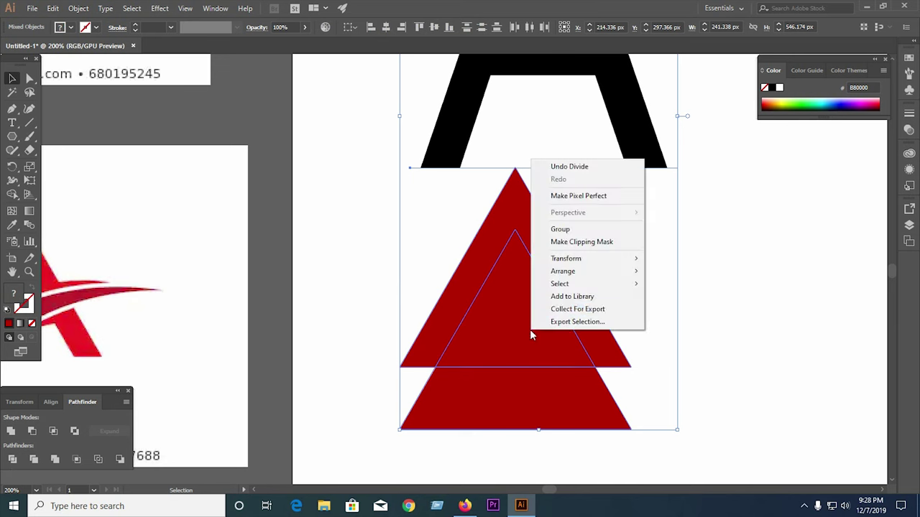
{"action": "left_click", "coordinate": [318, 269]}
{"action": "key", "text": "ctrl+a"}
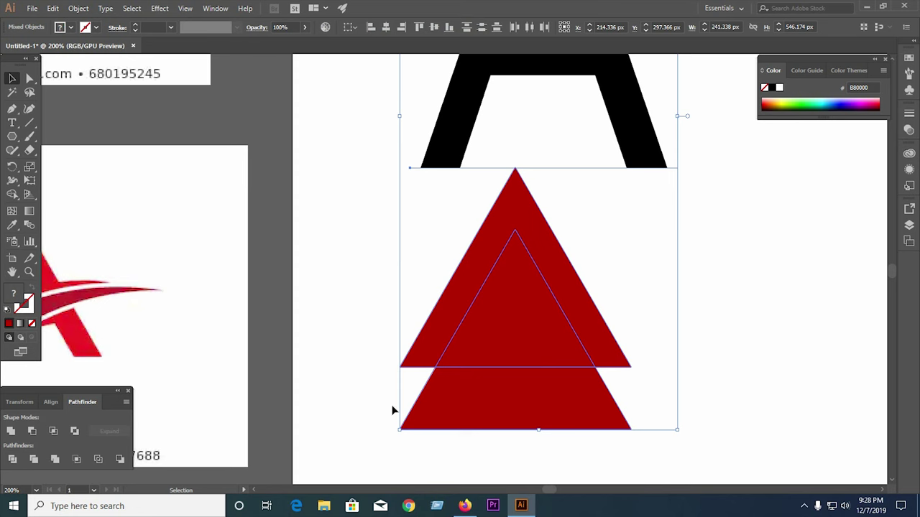
{"action": "right_click", "coordinate": [547, 347]}
{"action": "left_click", "coordinate": [319, 274]}
{"action": "left_click_drag", "start_coordinate": [383, 279], "coordinate": [536, 363]}
{"action": "scroll", "coordinate": [453, 360], "scroll_direction": "down", "scroll_amount": 2}
- Move the divided triangle group to the right and ungroup its pieces
{"action": "left_click", "coordinate": [582, 396]}
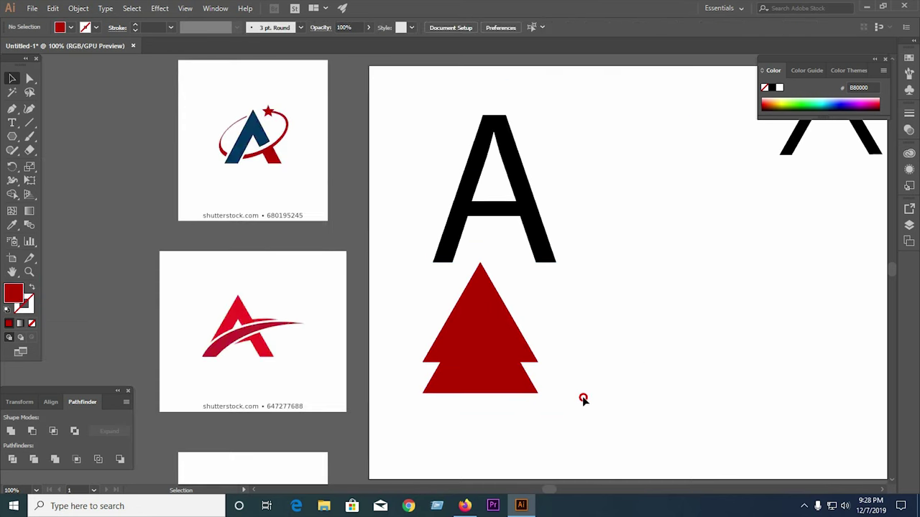
{"action": "left_click_drag", "start_coordinate": [481, 348], "coordinate": [669, 337]}
{"action": "left_click", "coordinate": [723, 407]}
{"action": "left_click", "coordinate": [692, 344]}
{"action": "right_click", "coordinate": [692, 343]}
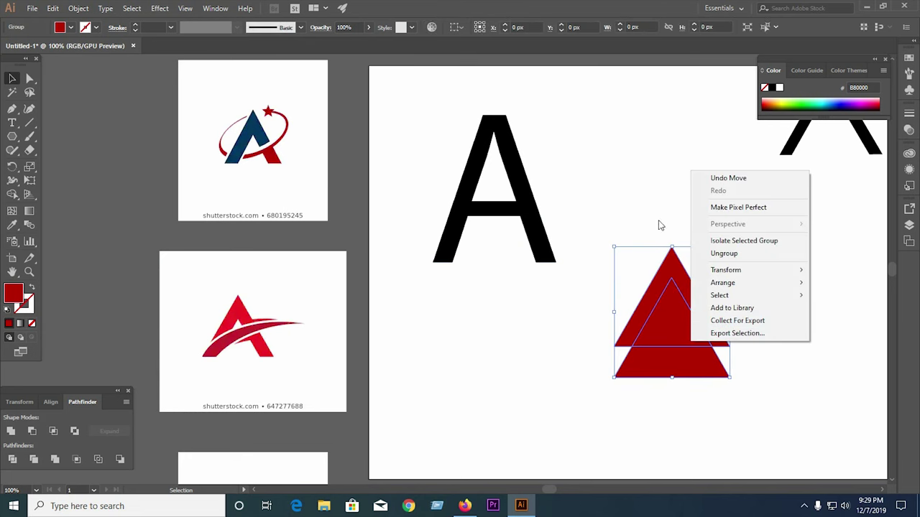
{"action": "left_click_drag", "start_coordinate": [659, 224], "coordinate": [713, 368]}
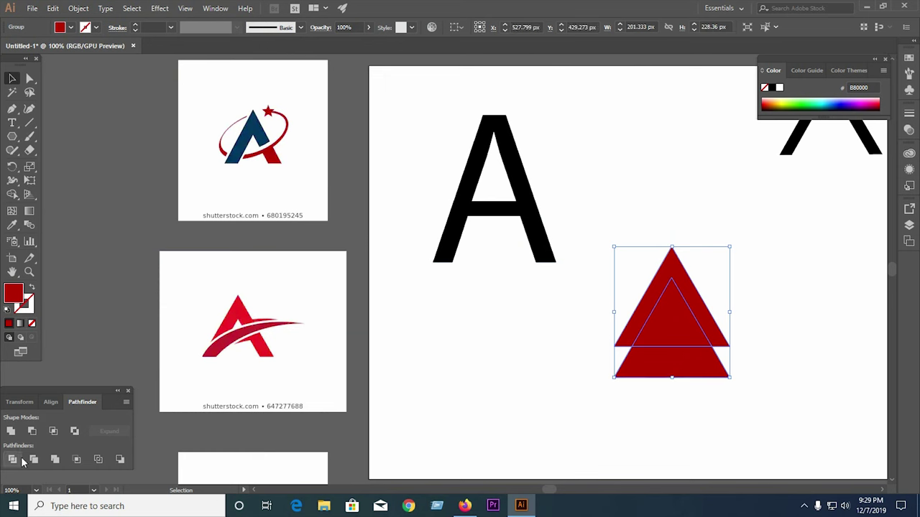
{"action": "right_click", "coordinate": [679, 342]}
{"action": "left_click", "coordinate": [693, 248]}
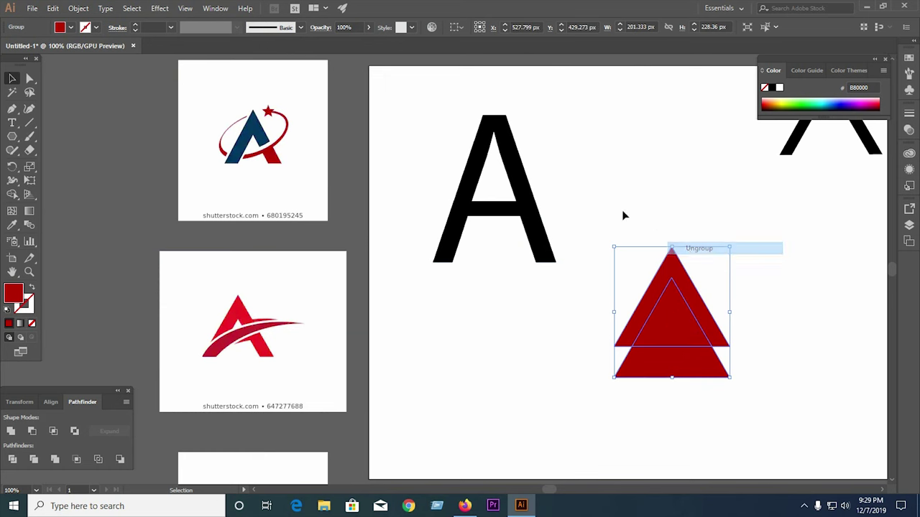
- Move the black A up, then delete the trapezoid and inner triangle, leaving a chevron
{"action": "left_click_drag", "start_coordinate": [550, 240], "coordinate": [639, 162]}
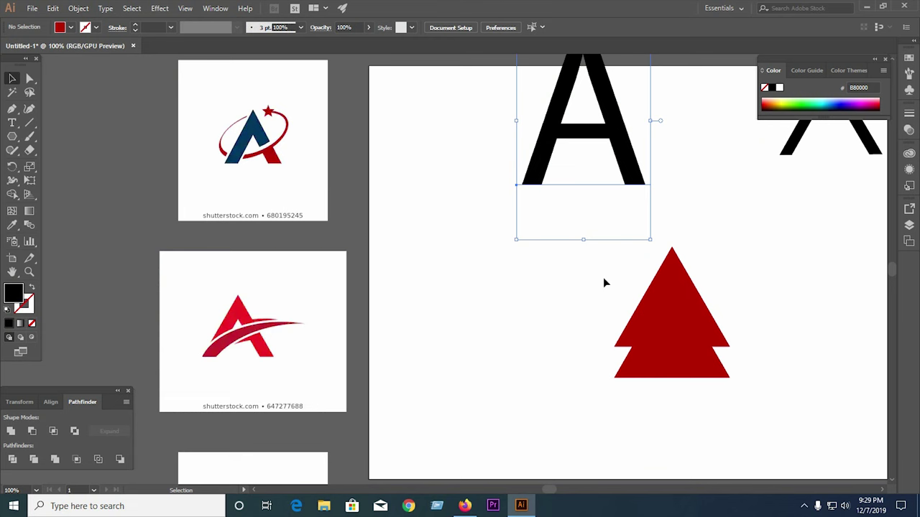
{"action": "left_click_drag", "start_coordinate": [679, 334], "coordinate": [474, 359]}
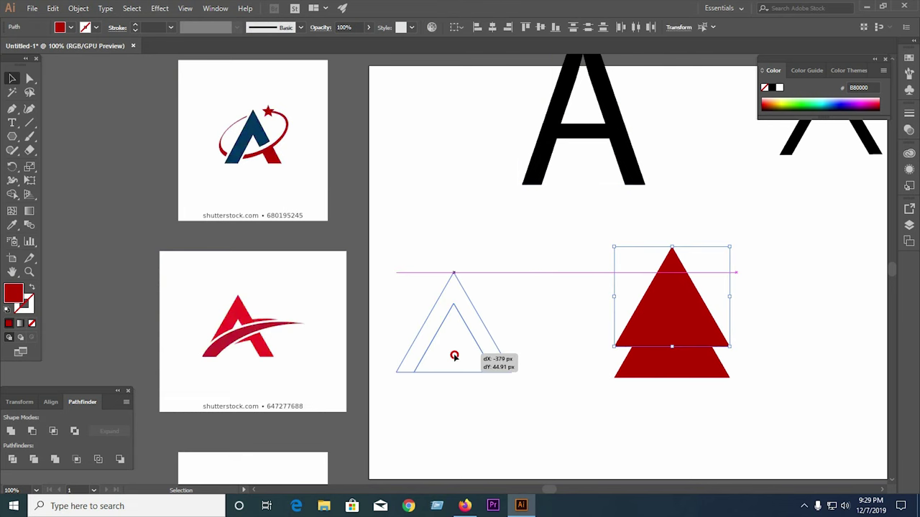
{"action": "left_click", "coordinate": [567, 368]}
{"action": "left_click", "coordinate": [668, 368]}
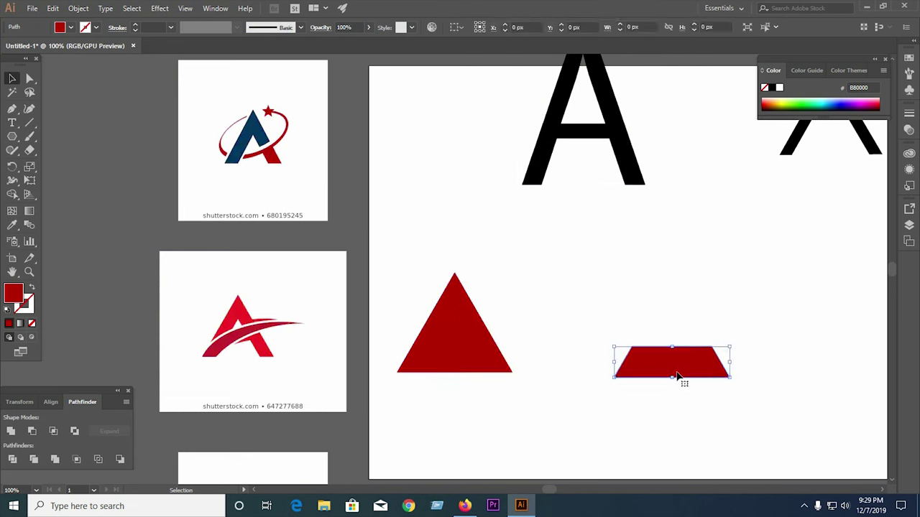
{"action": "key", "text": "Delete"}
{"action": "left_click", "coordinate": [454, 373]}
{"action": "key", "text": "Delete"}
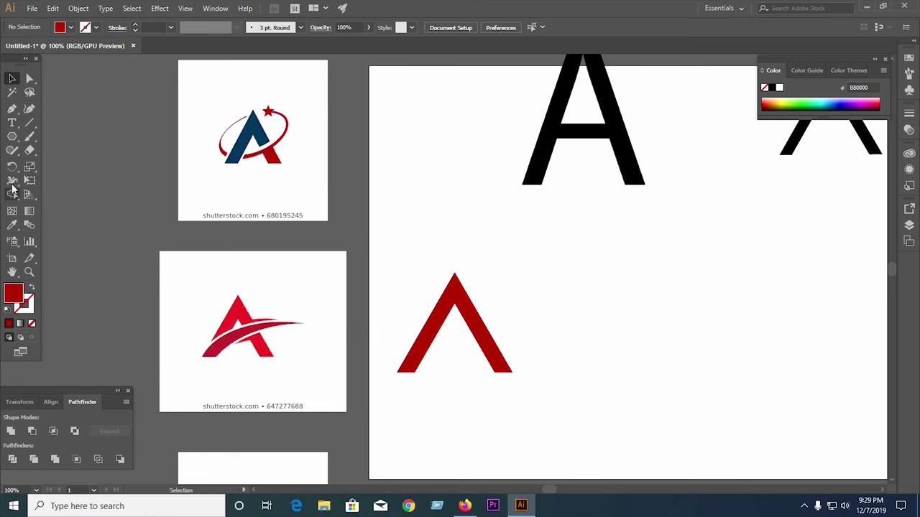
- Alt-drag a copy of the red chevron to its right
{"action": "left_click_drag", "start_coordinate": [473, 321], "coordinate": [808, 302]}
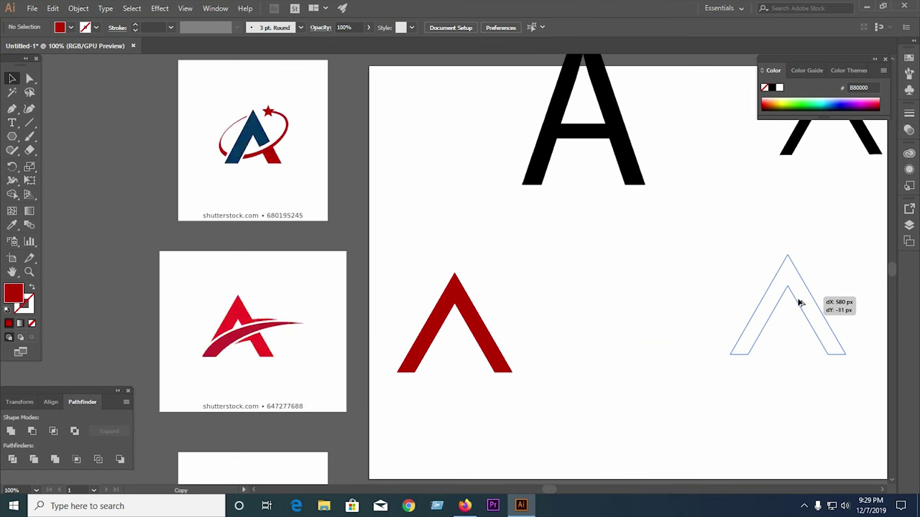
{"action": "left_click", "coordinate": [527, 343]}
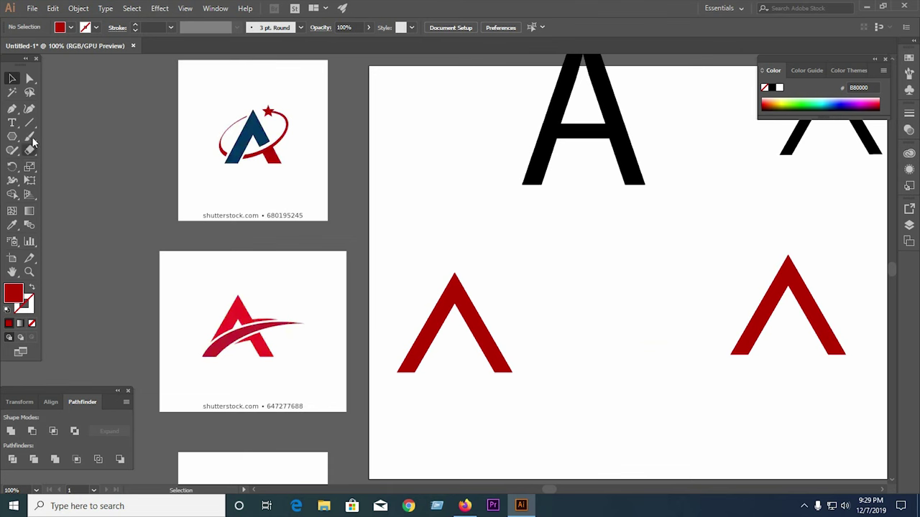
{"action": "left_click", "coordinate": [10, 111]}
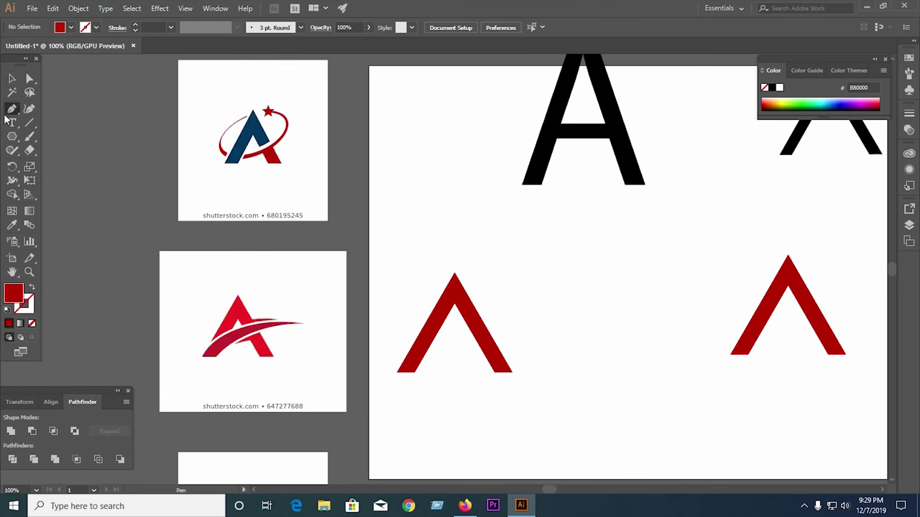
- Draw a closed curved Pen path from the chevron's bottom-left corner sweeping to the right
{"action": "left_click", "coordinate": [415, 373]}
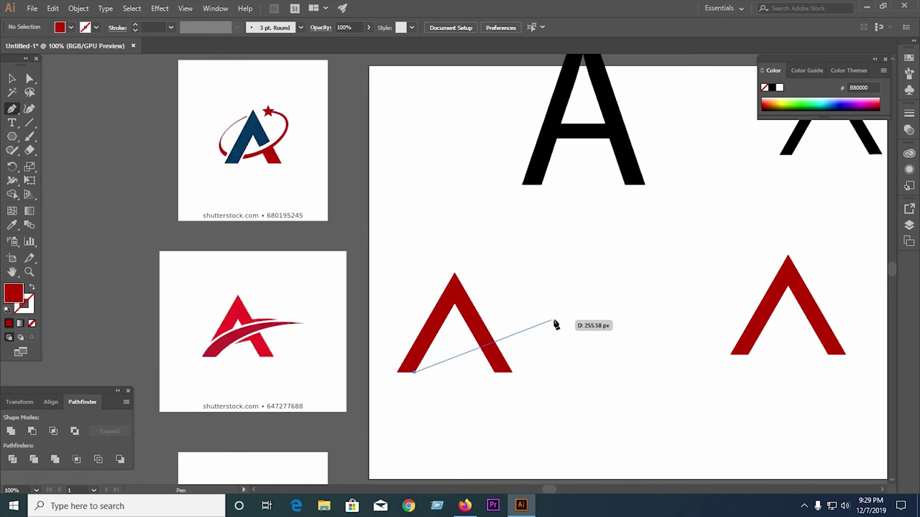
{"action": "left_click_drag", "start_coordinate": [546, 310], "coordinate": [639, 314]}
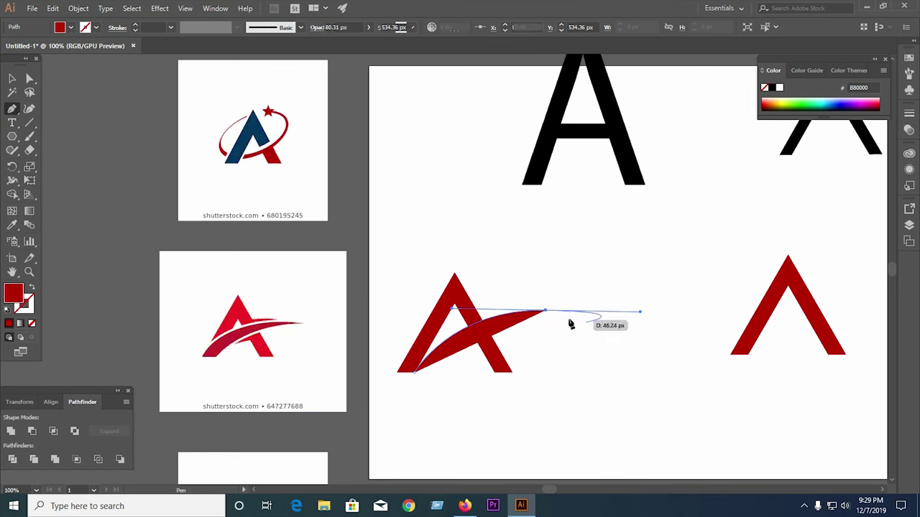
{"action": "mouse_move", "coordinate": [398, 372]}
{"action": "left_mouse_down"}
{"action": "mouse_move", "coordinate": [346, 449]}
{"action": "mouse_move", "coordinate": [359, 449]}
{"action": "left_mouse_up"}
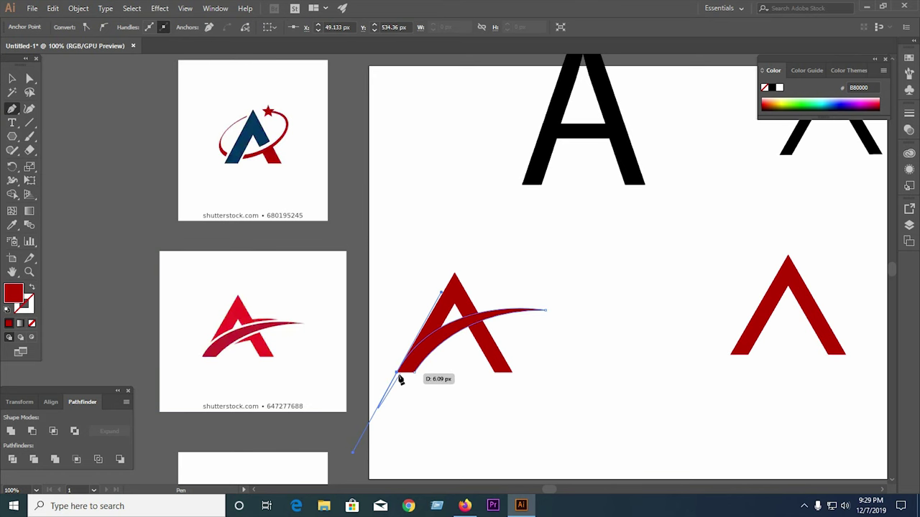
{"action": "scroll", "coordinate": [401, 380], "scroll_direction": "up", "scroll_amount": 3}
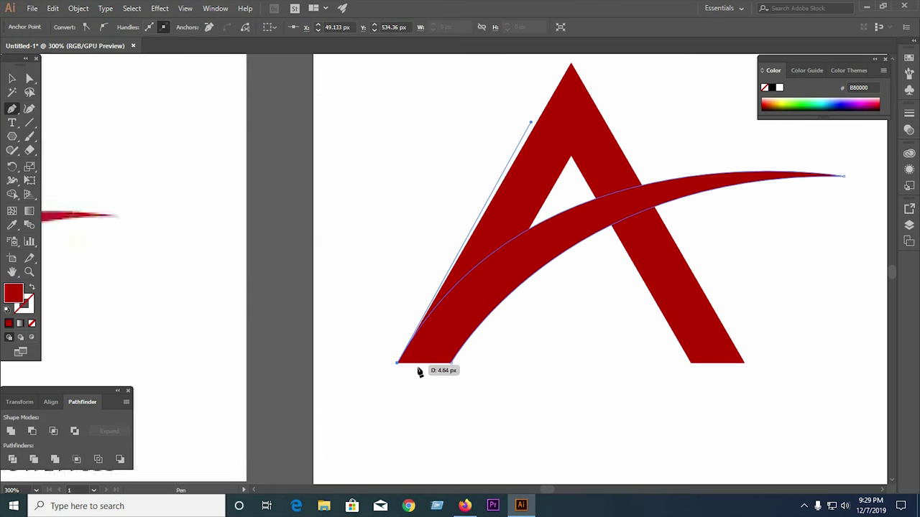
{"action": "left_click", "coordinate": [12, 79]}
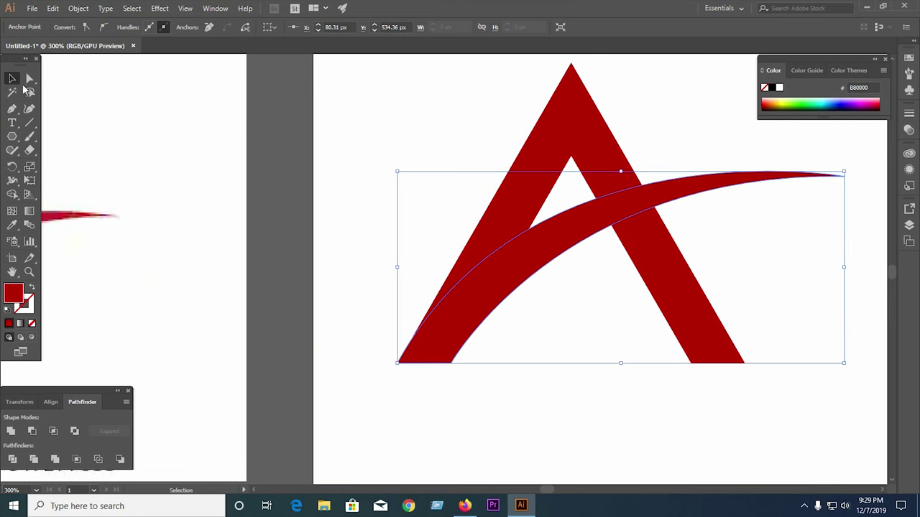
{"action": "scroll", "coordinate": [495, 291], "scroll_direction": "down", "scroll_amount": 2}
{"action": "left_click", "coordinate": [524, 325]}
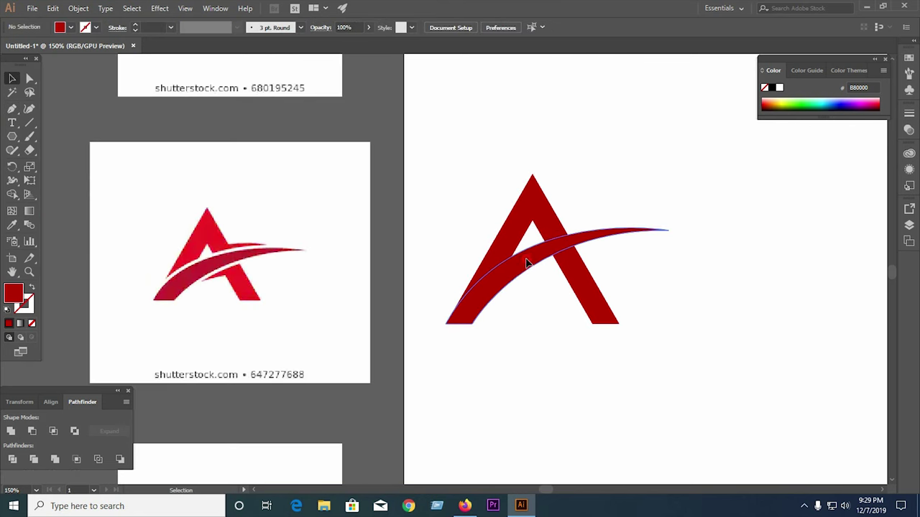
- Add a 7 px Offset Path around the swoosh
{"action": "key", "text": "ctrl+a"}
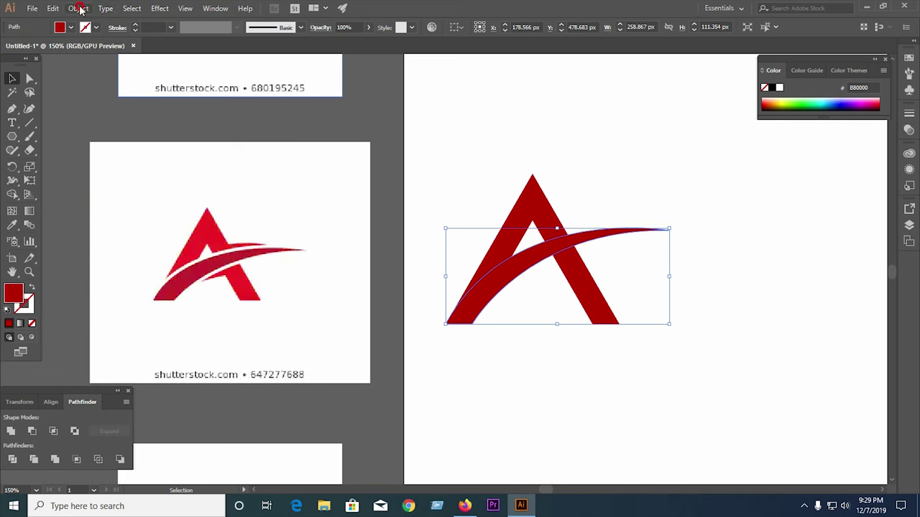
{"action": "left_click", "coordinate": [79, 8]}
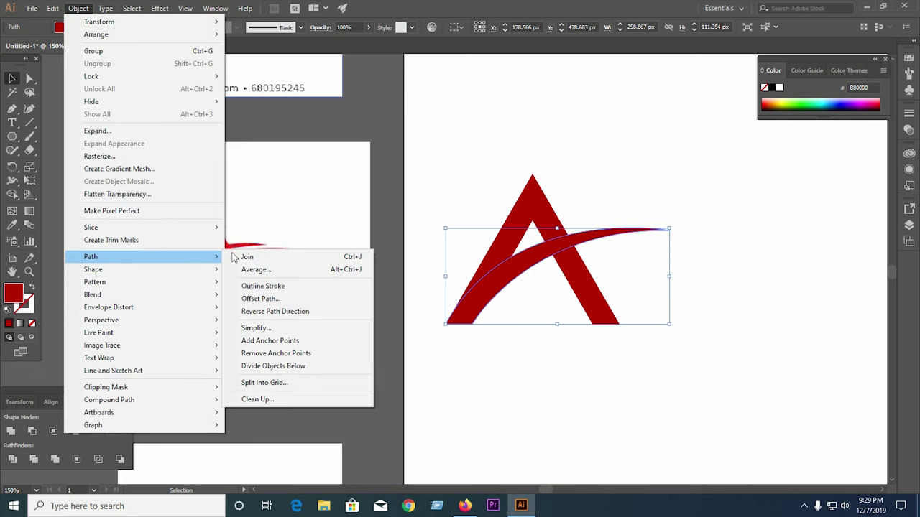
{"action": "left_click", "coordinate": [288, 298]}
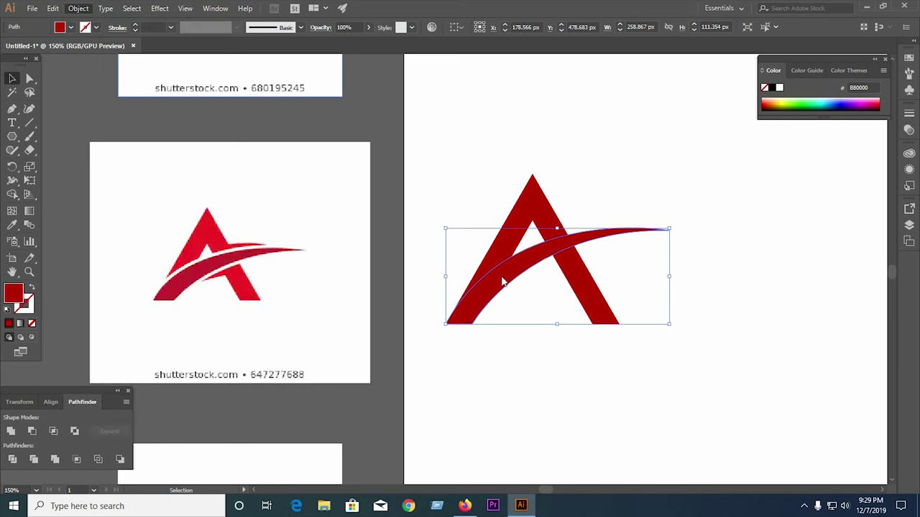
{"action": "left_click", "coordinate": [115, 220]}
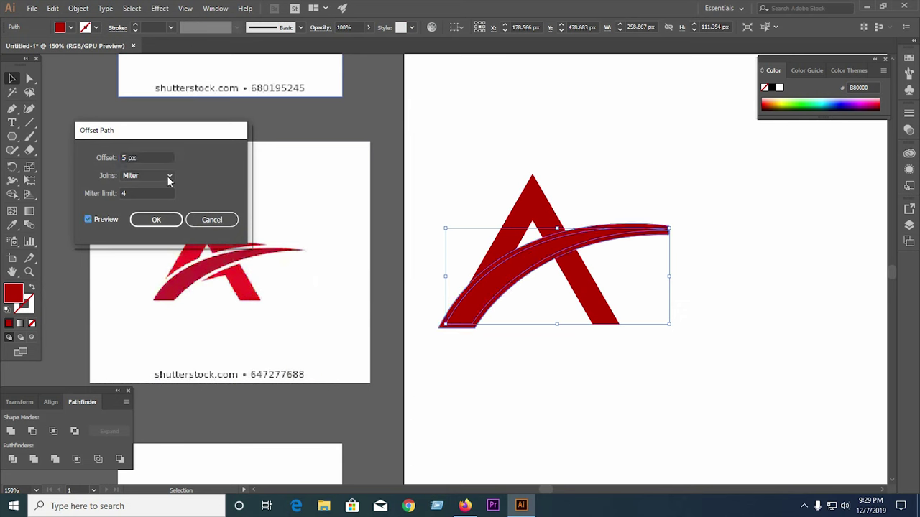
{"action": "double_click", "coordinate": [149, 158]}
{"action": "key", "text": "Up"}
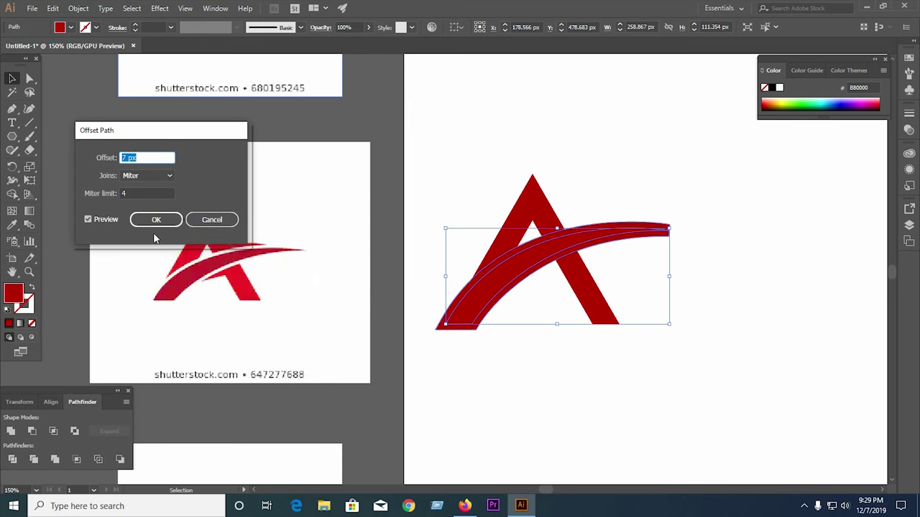
{"action": "left_click", "coordinate": [156, 220]}
- Divide the A and swoosh with Pathfinder Divide and ungroup the pieces
{"action": "left_click_drag", "start_coordinate": [457, 171], "coordinate": [608, 355]}
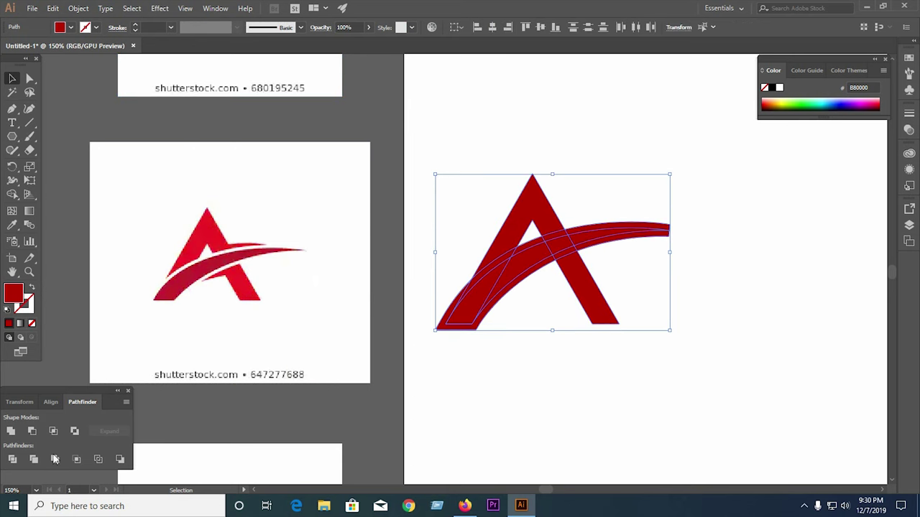
{"action": "left_click", "coordinate": [9, 461]}
{"action": "right_click", "coordinate": [496, 290]}
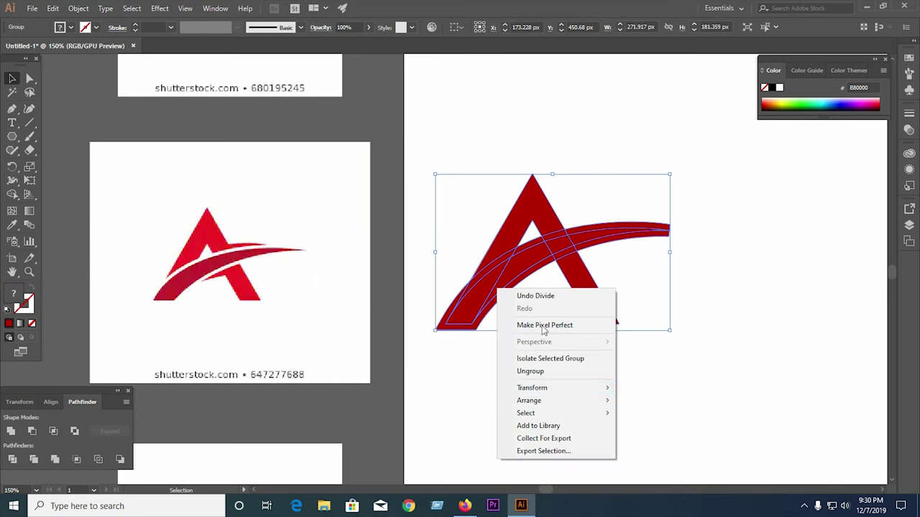
{"action": "left_click", "coordinate": [503, 370]}
{"action": "left_click", "coordinate": [546, 342]}
- Delete the four leftover slivers inside the A and around the swoosh
{"action": "left_click", "coordinate": [533, 248]}
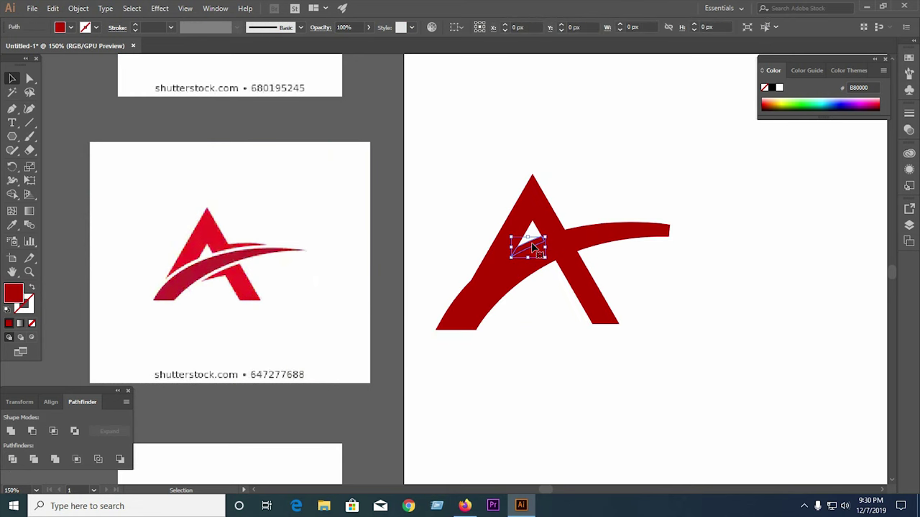
{"action": "key", "text": "Delete"}
{"action": "left_click", "coordinate": [561, 236]}
{"action": "key", "text": "Delete"}
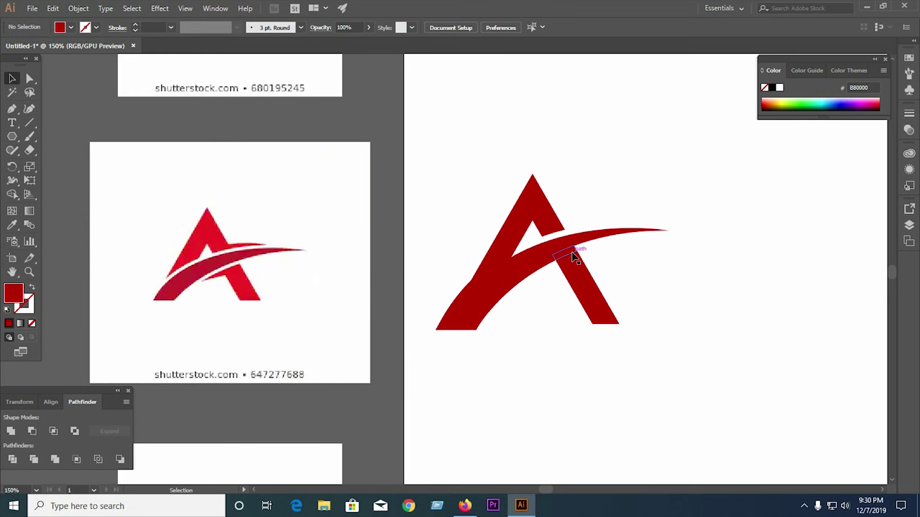
{"action": "left_click", "coordinate": [575, 257]}
{"action": "key", "text": "Delete"}
{"action": "key", "text": "Delete"}
{"action": "left_click", "coordinate": [477, 284]}
{"action": "key", "text": "Delete"}
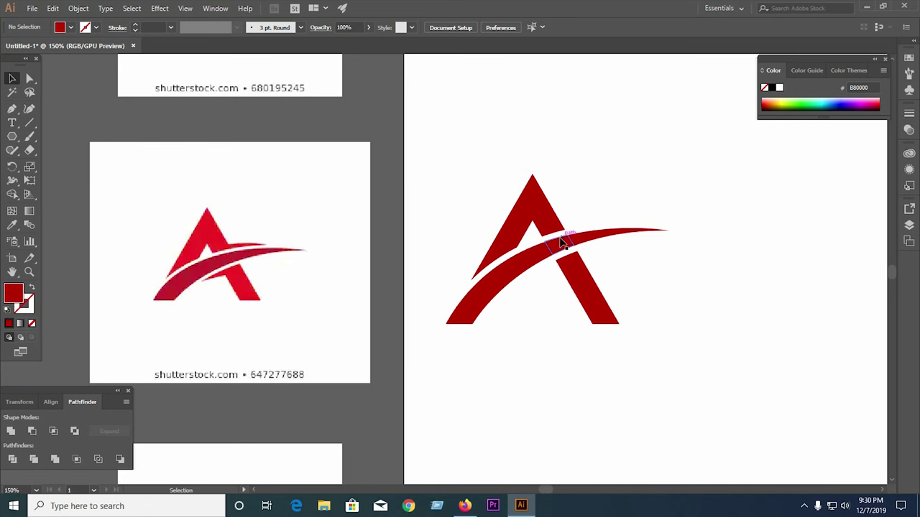
- Merge the A's pieces with Shape Builder and Pathfinder Unite
{"action": "left_click_drag", "start_coordinate": [496, 212], "coordinate": [599, 360]}
{"action": "key", "text": "shift+m"}
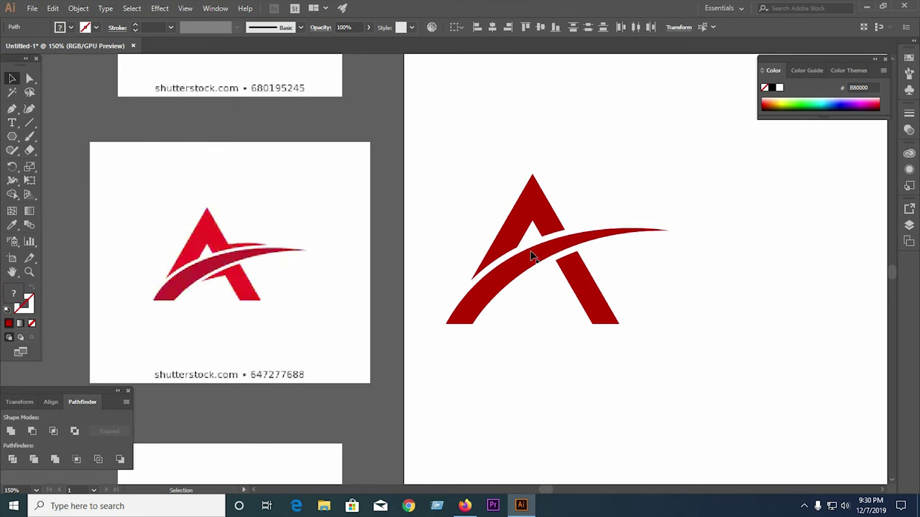
{"action": "left_click", "coordinate": [535, 243]}
{"action": "key", "text": "v"}
{"action": "left_click_drag", "start_coordinate": [448, 160], "coordinate": [636, 376]}
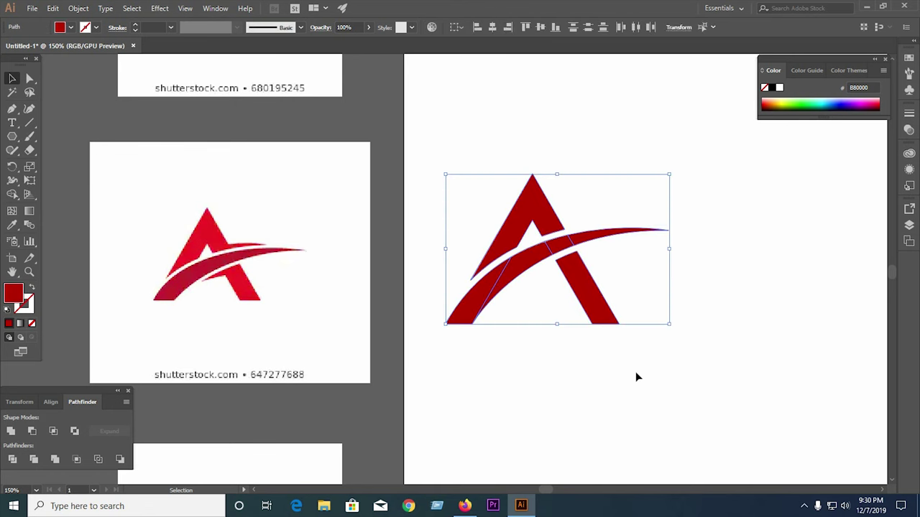
{"action": "left_click", "coordinate": [11, 431]}
{"action": "left_click", "coordinate": [589, 329]}
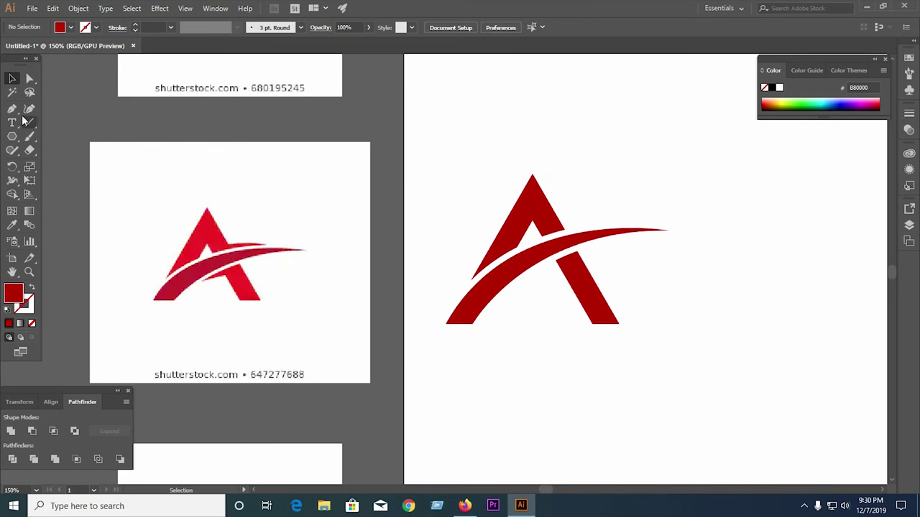
- Add an anchor point on the upper A's edge, then reselect the logo group
{"action": "left_click_drag", "start_coordinate": [17, 107], "coordinate": [58, 125]}
{"action": "scroll", "coordinate": [571, 226], "scroll_direction": "up", "scroll_amount": 3}
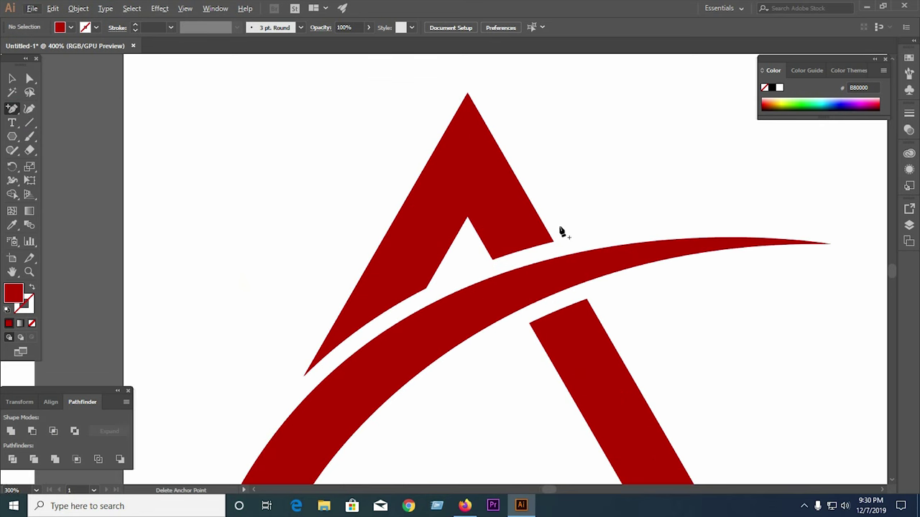
{"action": "left_click", "coordinate": [541, 218]}
{"action": "scroll", "coordinate": [503, 304], "scroll_direction": "down", "scroll_amount": 1}
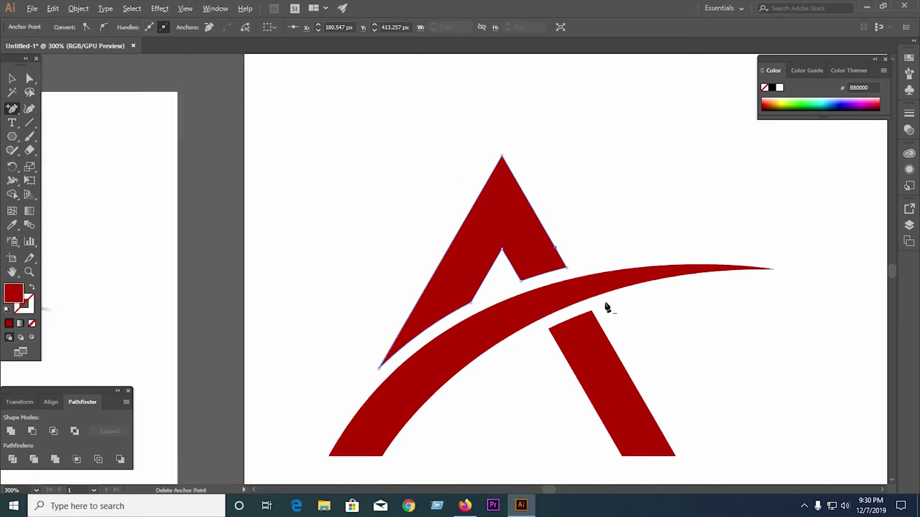
{"action": "scroll", "coordinate": [572, 322], "scroll_direction": "down", "scroll_amount": 1}
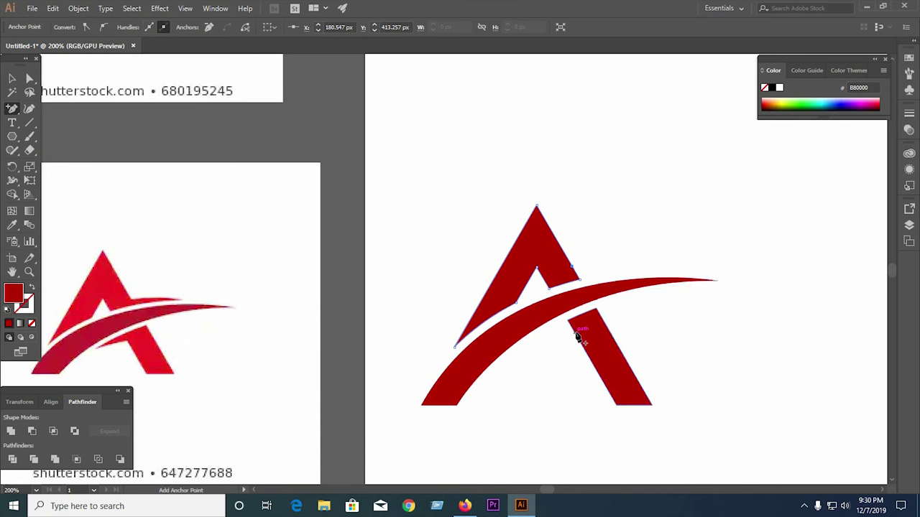
{"action": "left_click", "coordinate": [575, 334]}
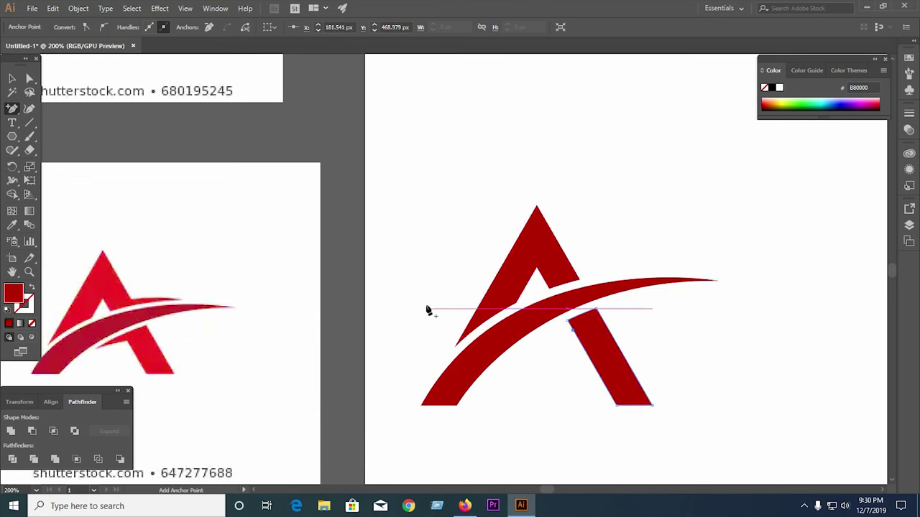
{"action": "left_click", "coordinate": [13, 79]}
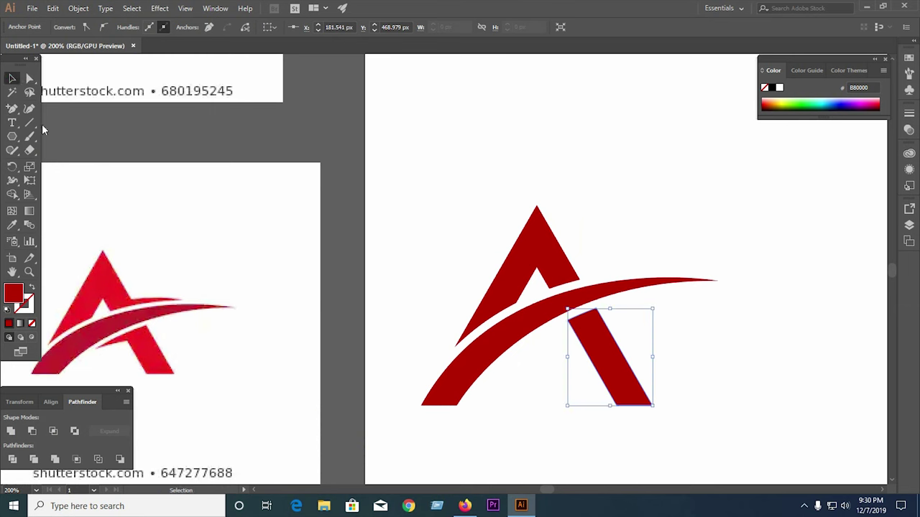
{"action": "left_click", "coordinate": [629, 243]}
{"action": "left_click", "coordinate": [581, 283]}
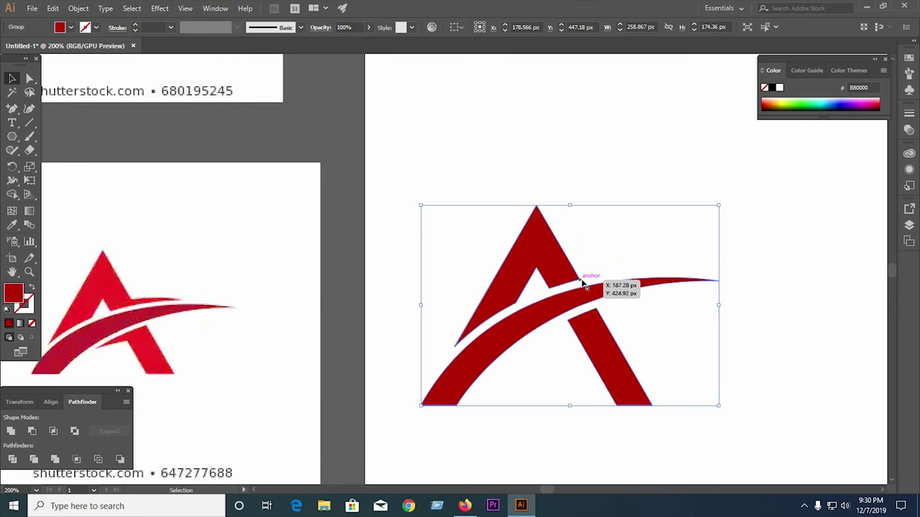
{"action": "left_click", "coordinate": [30, 79]}
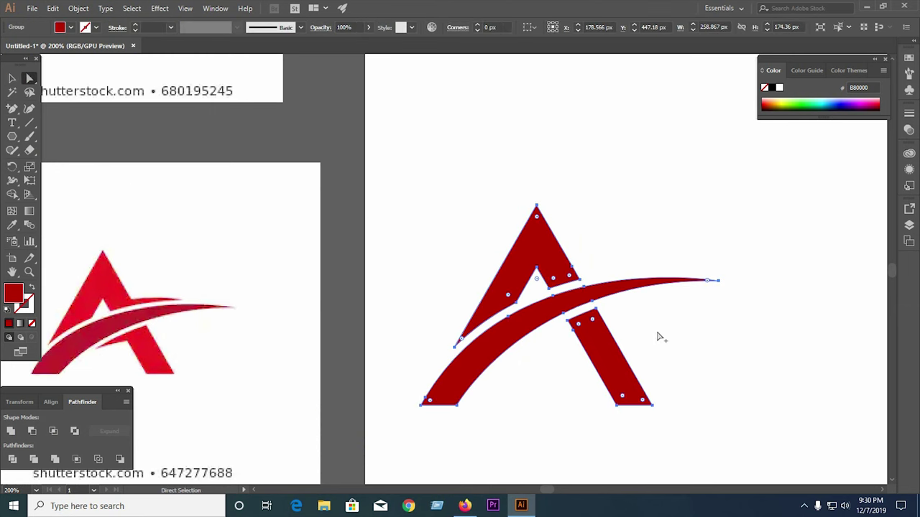
- Drag the A's inner right anchor rightward and the lower leg's top-left anchor down-left into points
{"action": "scroll", "coordinate": [658, 337], "scroll_direction": "up", "scroll_amount": 2}
{"action": "left_click", "coordinate": [505, 242]}
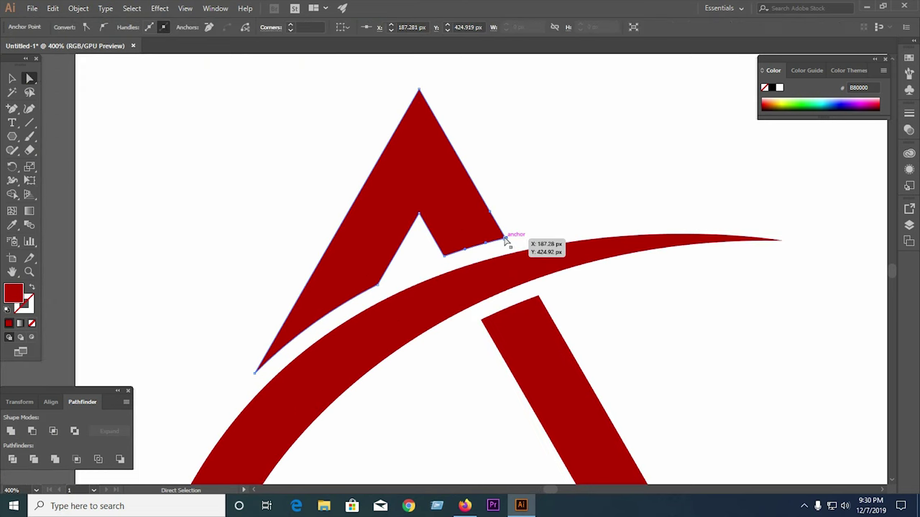
{"action": "mouse_move", "coordinate": [508, 238]}
{"action": "left_mouse_down"}
{"action": "mouse_move", "coordinate": [646, 202]}
{"action": "mouse_move", "coordinate": [674, 207]}
{"action": "mouse_move", "coordinate": [687, 224]}
{"action": "left_mouse_up"}
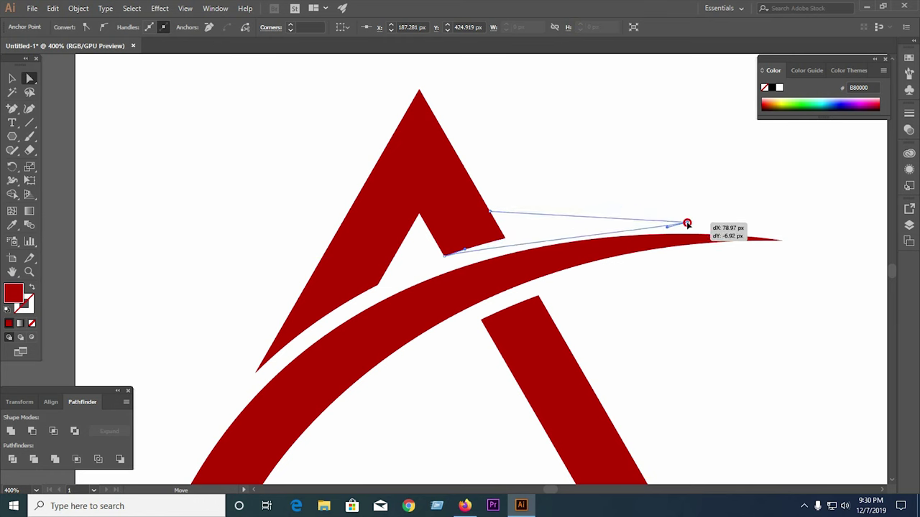
{"action": "left_click_drag", "start_coordinate": [687, 224], "coordinate": [683, 223]}
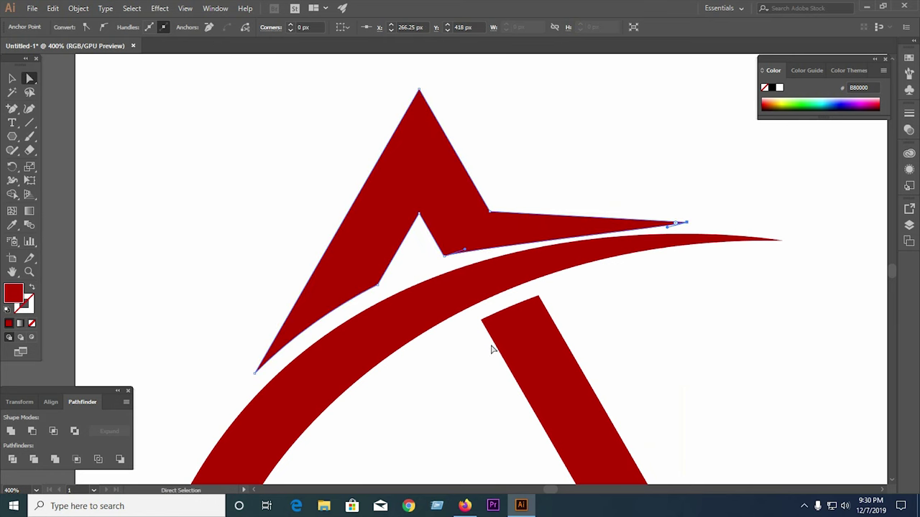
{"action": "left_click_drag", "start_coordinate": [484, 324], "coordinate": [363, 374]}
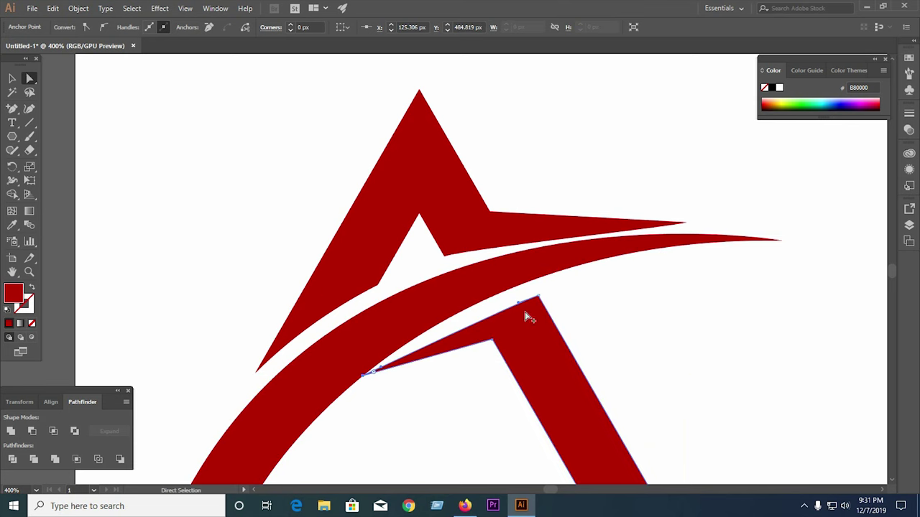
{"action": "scroll", "coordinate": [529, 319], "scroll_direction": "down", "scroll_amount": 2, "text": "alt"}
{"action": "key", "text": "v"}
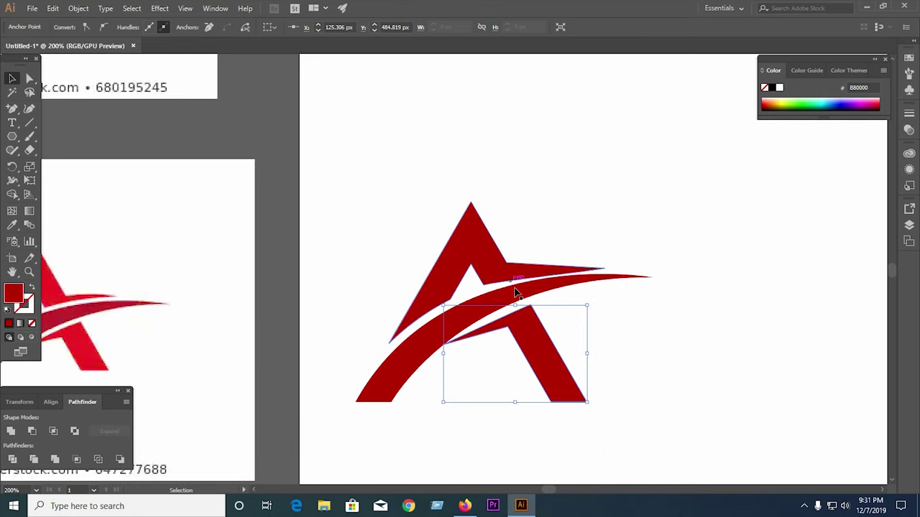
{"action": "left_click", "coordinate": [514, 292]}
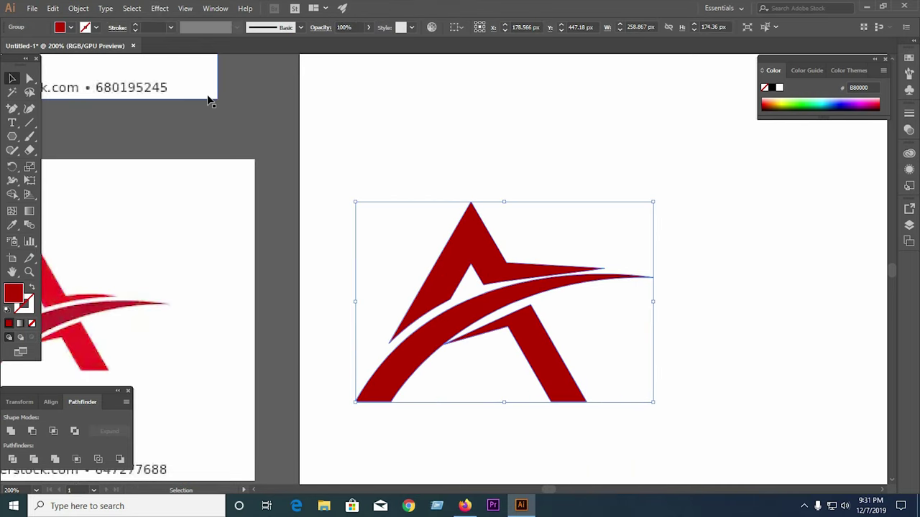
- Ungroup the logo and select only the swoosh
{"action": "left_click", "coordinate": [403, 241]}
{"action": "left_click", "coordinate": [444, 267]}
{"action": "right_click", "coordinate": [443, 264]}
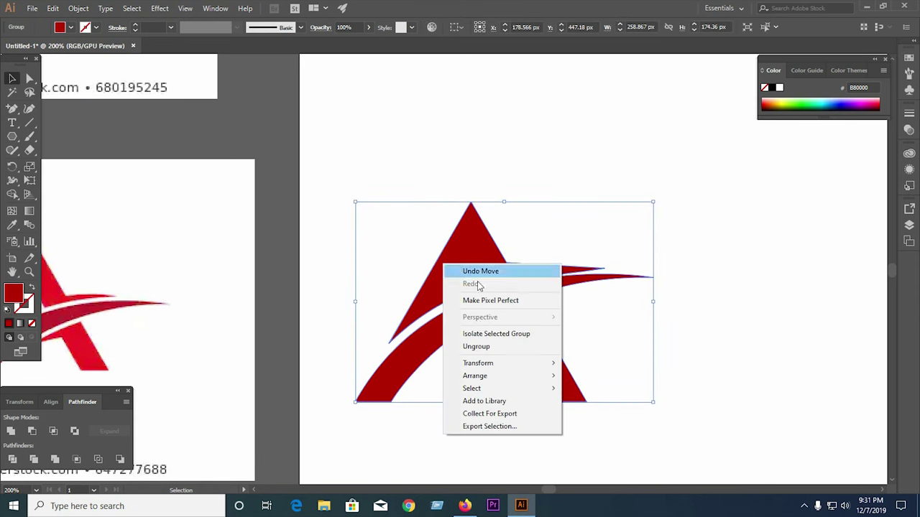
{"action": "left_click", "coordinate": [475, 347]}
{"action": "left_click", "coordinate": [406, 271]}
{"action": "left_click", "coordinate": [451, 332]}
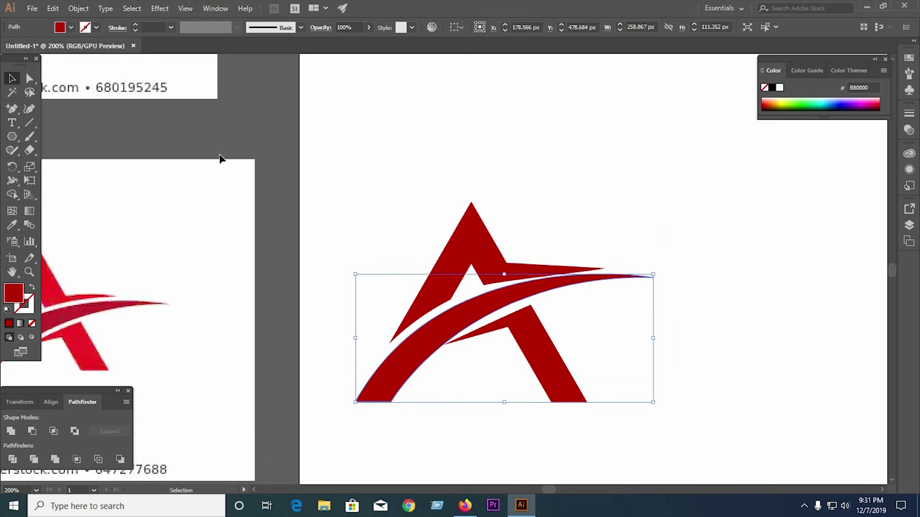
- Add an 8 px Offset Path around the swoosh
{"action": "left_click", "coordinate": [78, 9]}
{"action": "mouse_move", "coordinate": [90, 256]}
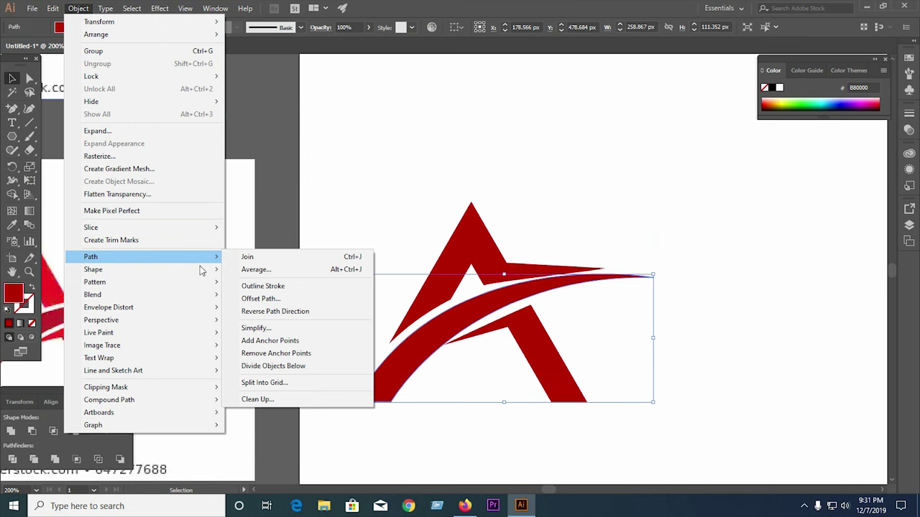
{"action": "left_click", "coordinate": [261, 299]}
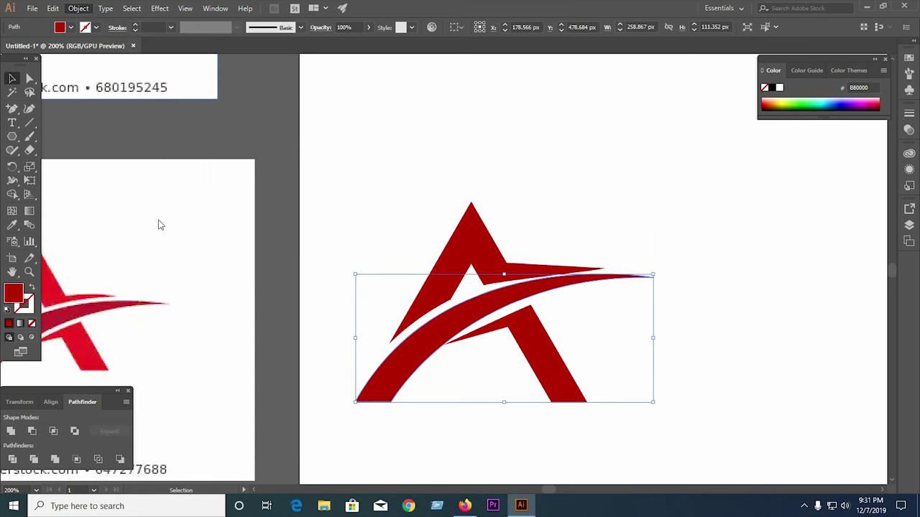
{"action": "left_click", "coordinate": [87, 219]}
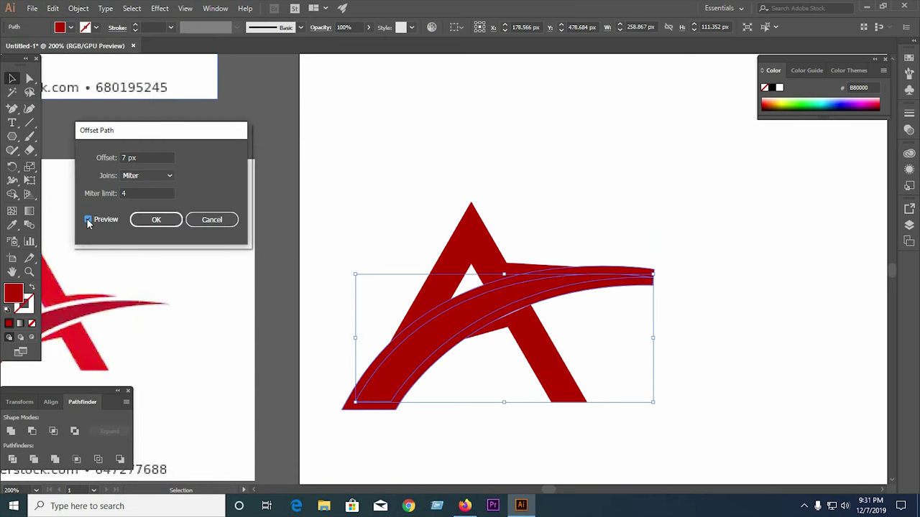
{"action": "left_click", "coordinate": [152, 158]}
{"action": "key", "text": "Up"}
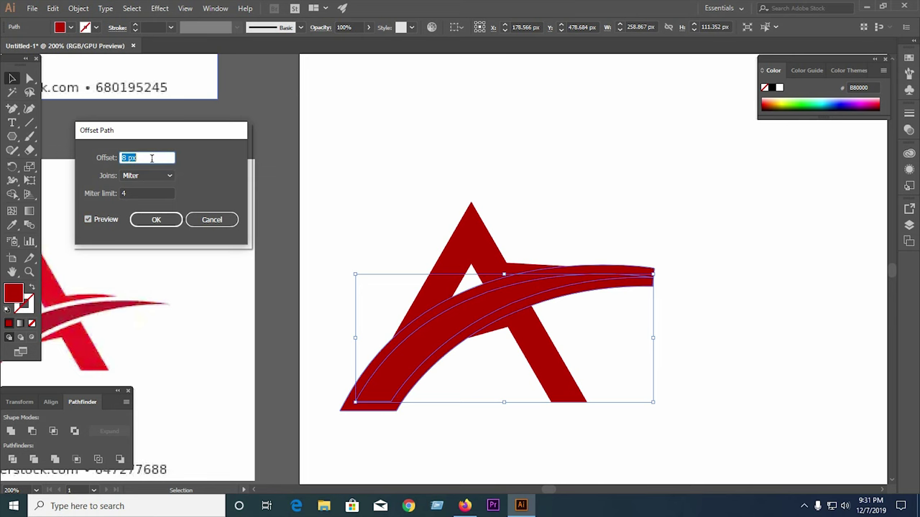
{"action": "left_click", "coordinate": [163, 221]}
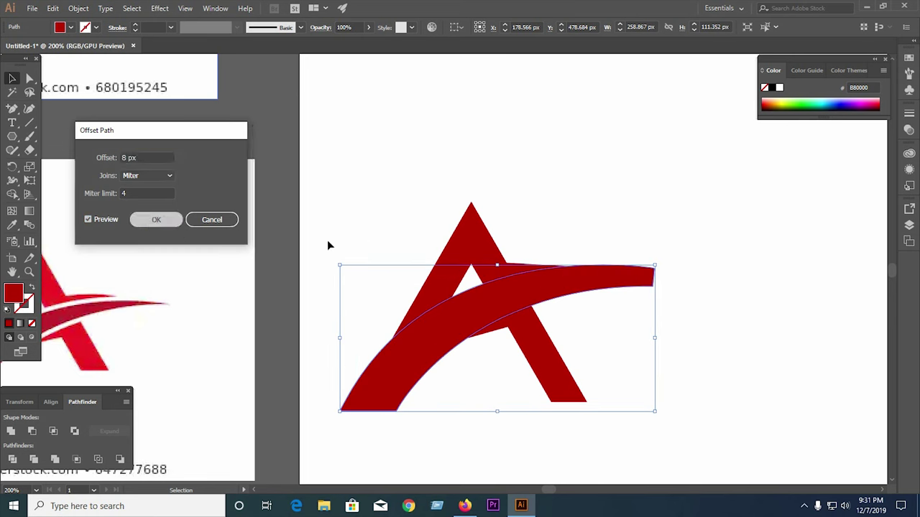
- Divide the A with the offset outline, ungroup, and delete the thick outline
{"action": "left_click", "coordinate": [382, 215]}
{"action": "left_click", "coordinate": [393, 369]}
{"action": "left_click", "coordinate": [49, 460]}
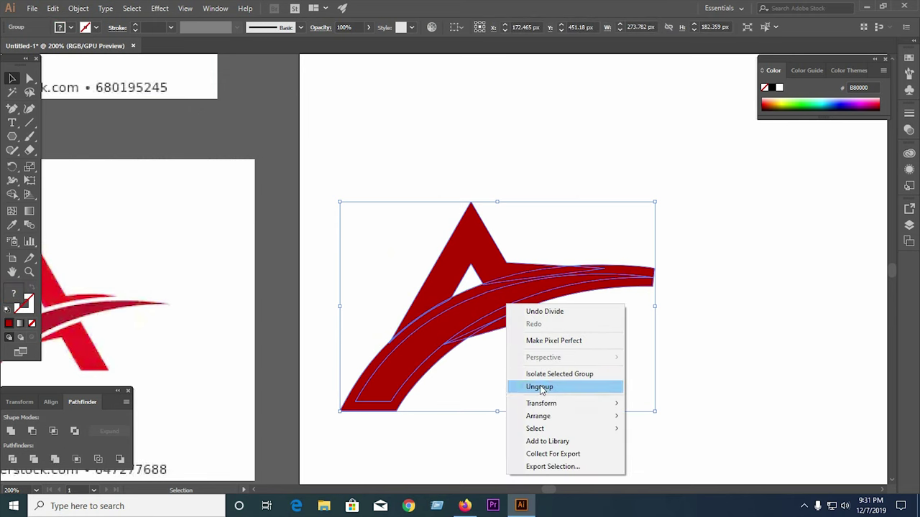
{"action": "left_click", "coordinate": [541, 386]}
{"action": "left_click", "coordinate": [472, 372]}
{"action": "left_click", "coordinate": [455, 350]}
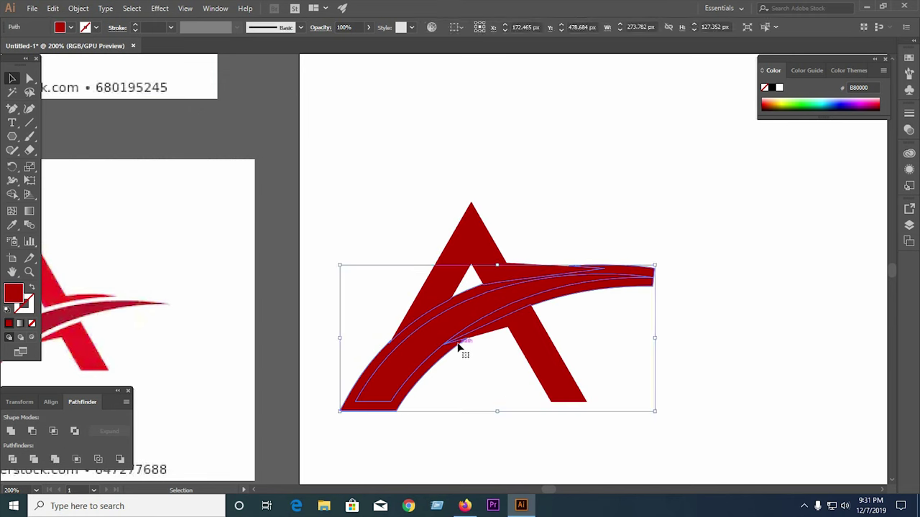
{"action": "key", "text": "Delete"}
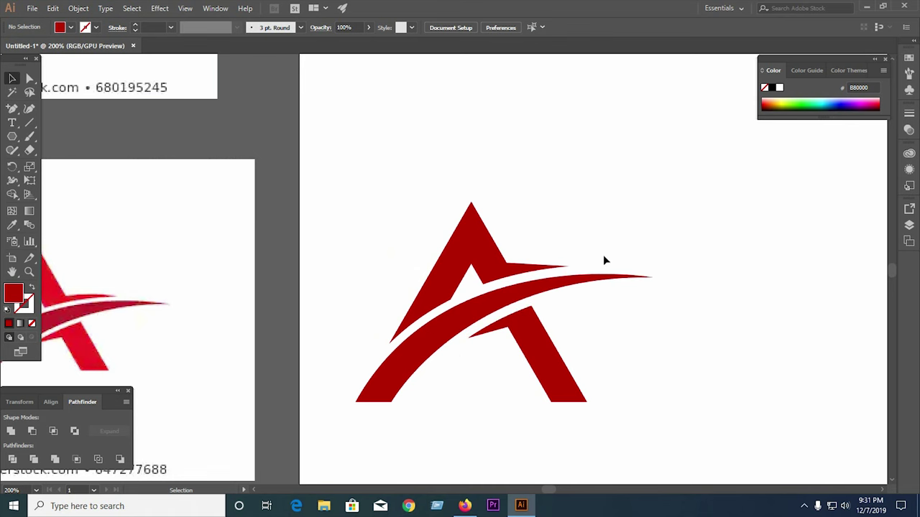
- Delete the stray empty triangle inside the A
{"action": "scroll", "coordinate": [603, 261], "scroll_direction": "down", "scroll_amount": 1, "text": "alt"}
{"action": "scroll", "coordinate": [596, 276], "scroll_direction": "down", "scroll_amount": 1, "text": "alt"}
{"action": "left_click_drag", "start_coordinate": [548, 337], "coordinate": [577, 202]}
{"action": "left_click", "coordinate": [641, 297]}
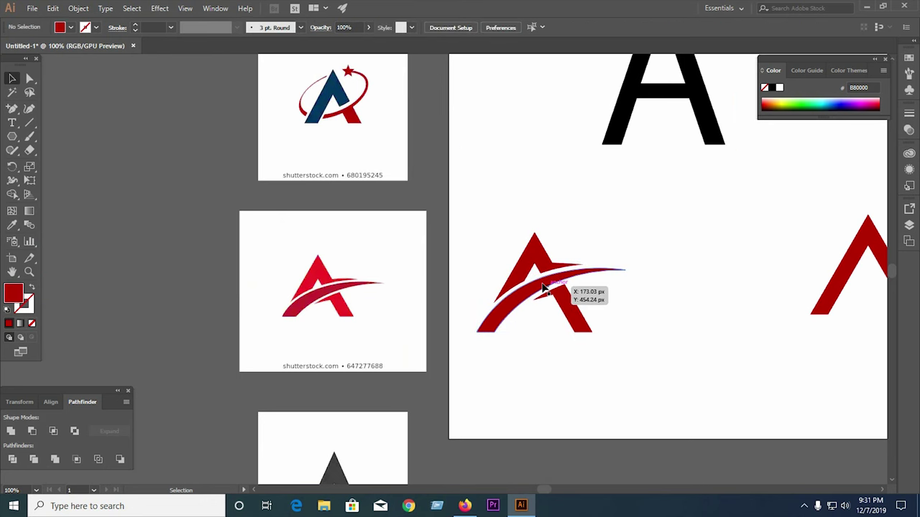
{"action": "scroll", "coordinate": [546, 286], "scroll_direction": "up", "scroll_amount": 4, "text": "alt"}
{"action": "left_click", "coordinate": [512, 253]}
{"action": "key", "text": "Delete"}
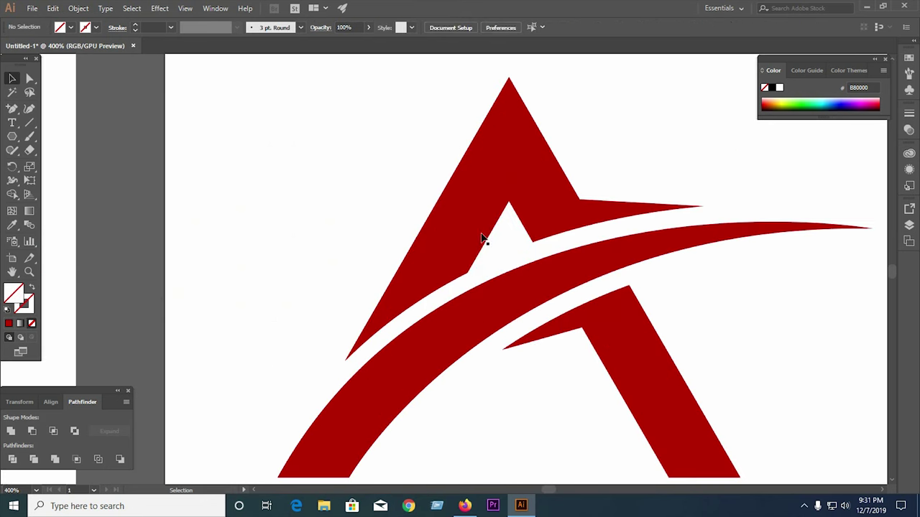
- Group all the finished logo pieces together
{"action": "scroll", "coordinate": [510, 227], "scroll_direction": "down", "scroll_amount": 3, "text": "alt"}
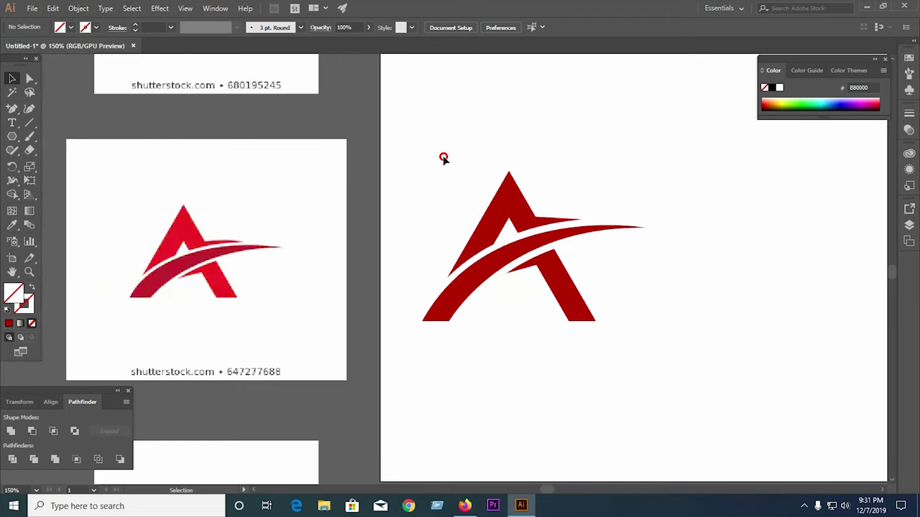
{"action": "left_click", "coordinate": [577, 318]}
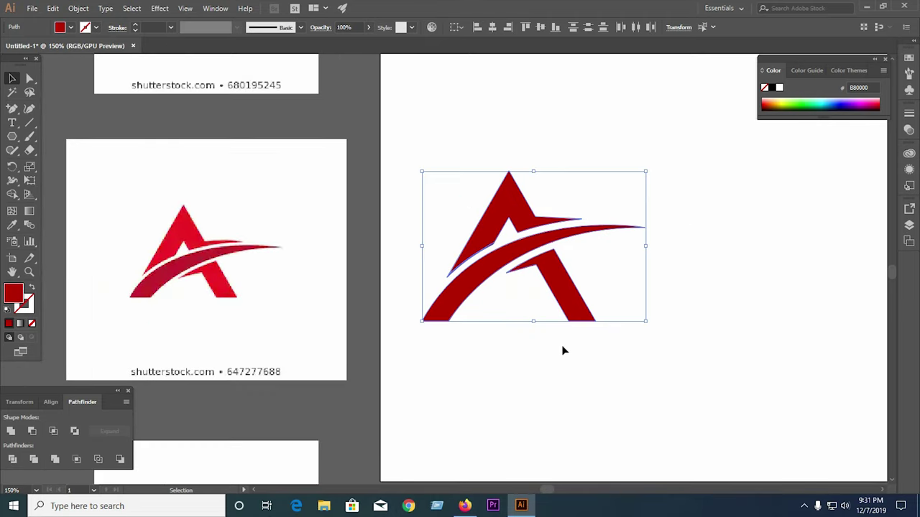
{"action": "right_click", "coordinate": [512, 240]}
{"action": "left_click", "coordinate": [552, 310]}
{"action": "left_click", "coordinate": [667, 289]}
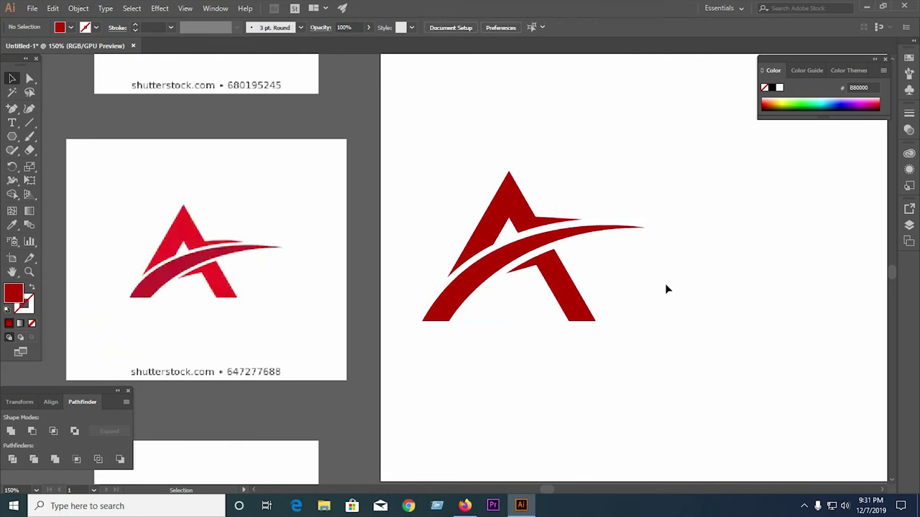